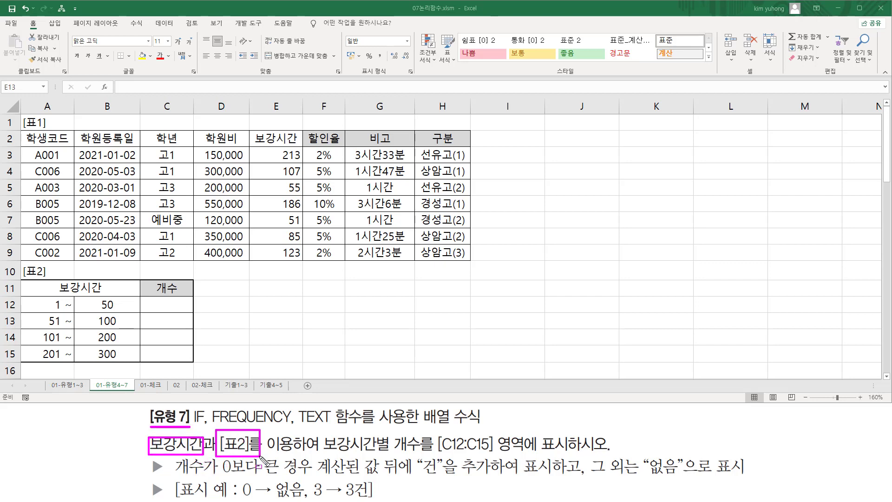
Review the 유형 7 task text alongside the 보강시간 data, the [표2] ranges, and the target cells C12:C15.
mouse_move(327, 453)
left_mouse_down()
mouse_move(418, 453)
mouse_move(323, 452)
left_mouse_up()
left_click_drag(440, 454, 494, 454)
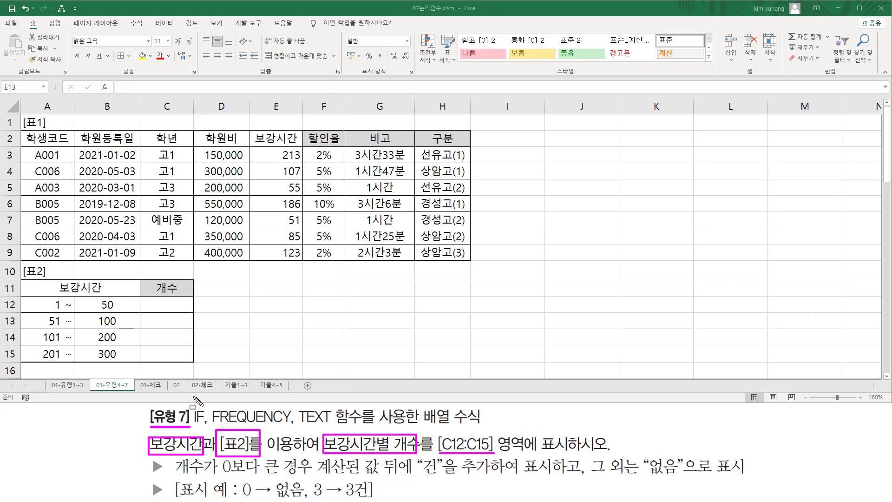
mouse_move(270, 147)
left_mouse_down()
mouse_move(286, 167)
mouse_move(307, 264)
left_mouse_up()
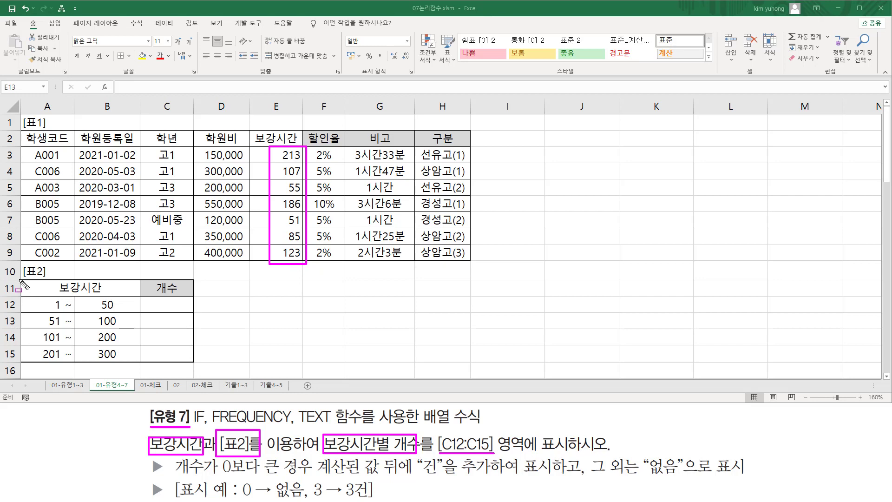
mouse_move(25, 295)
left_mouse_down()
mouse_move(158, 357)
mouse_move(136, 367)
left_mouse_up()
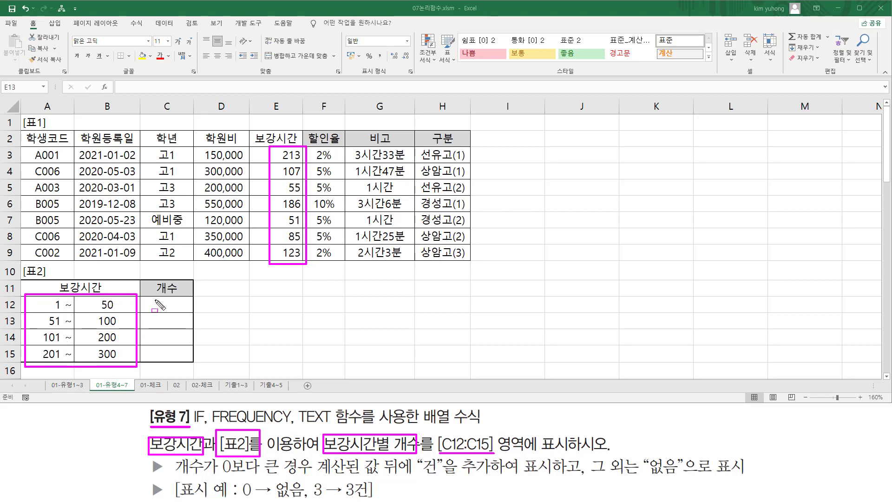
left_click_drag(155, 299, 179, 358)
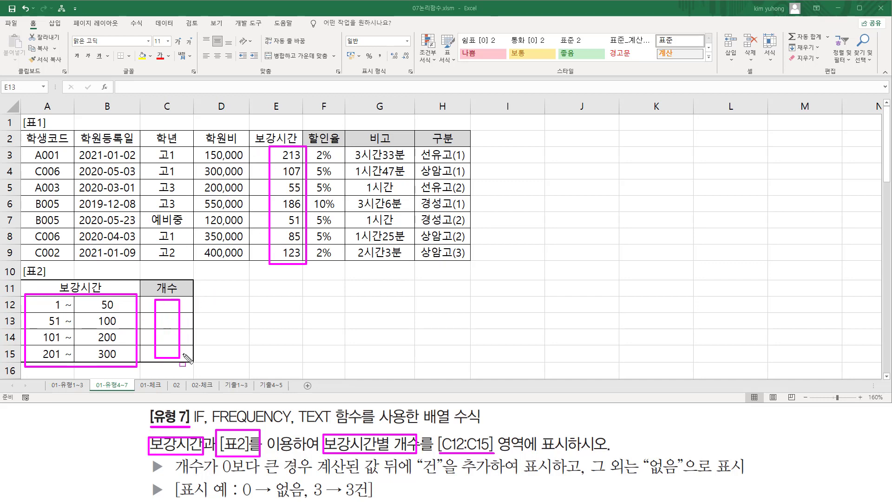
mouse_move(174, 476)
left_mouse_down()
mouse_move(219, 475)
mouse_move(220, 459)
mouse_move(279, 457)
mouse_move(309, 476)
mouse_move(437, 476)
left_mouse_up()
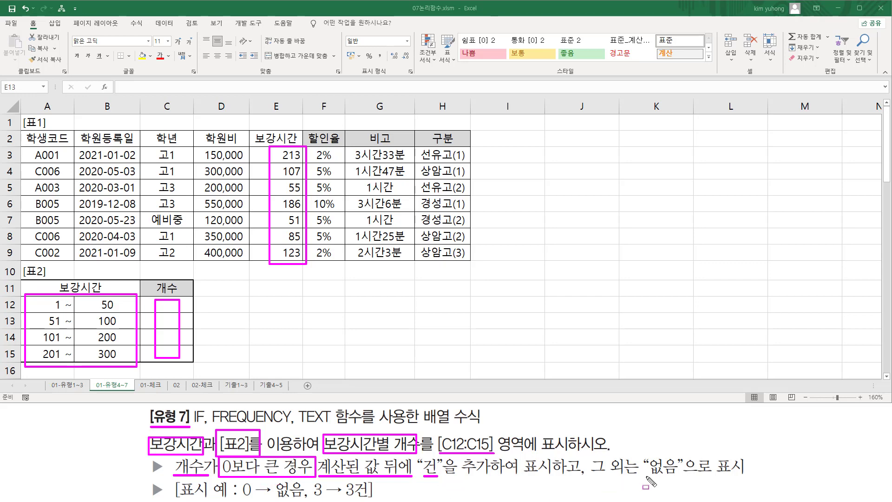
left_click_drag(644, 476, 680, 476)
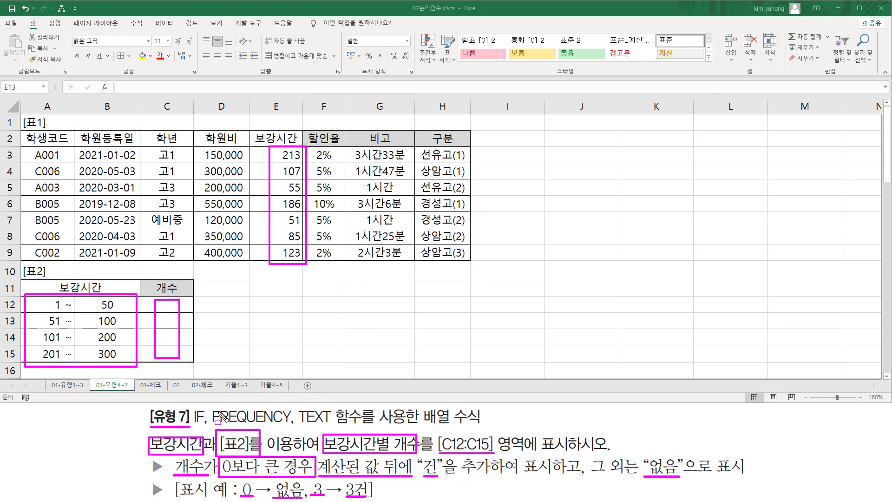
left_click_drag(213, 423, 290, 425)
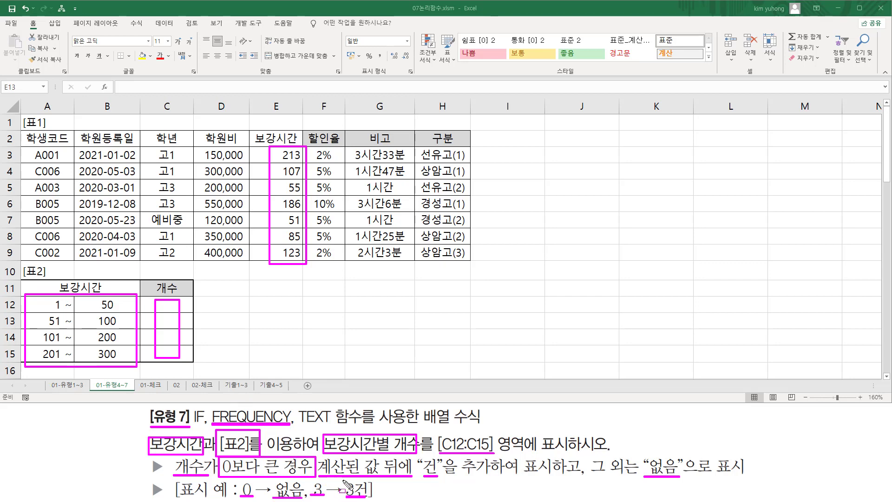
left_click_drag(344, 481, 369, 497)
left_click_drag(300, 423, 337, 429)
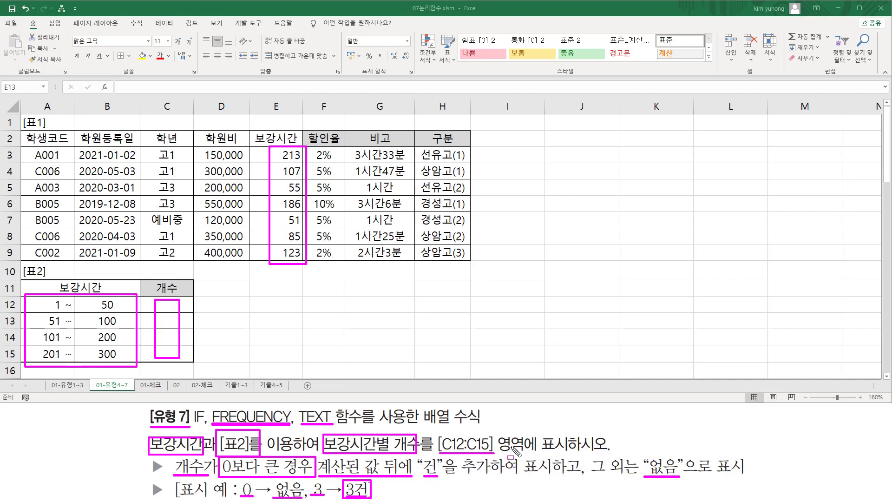
left_click_drag(193, 405, 205, 427)
mouse_move(419, 426)
left_mouse_down()
mouse_move(488, 426)
mouse_move(421, 408)
mouse_move(489, 409)
left_mouse_up()
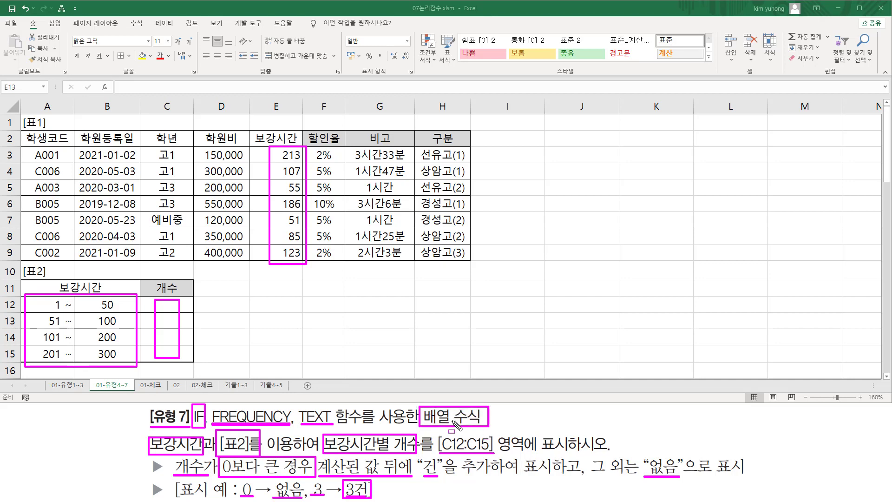
mouse_move(213, 408)
left_mouse_down()
mouse_move(212, 424)
mouse_move(291, 424)
left_mouse_up()
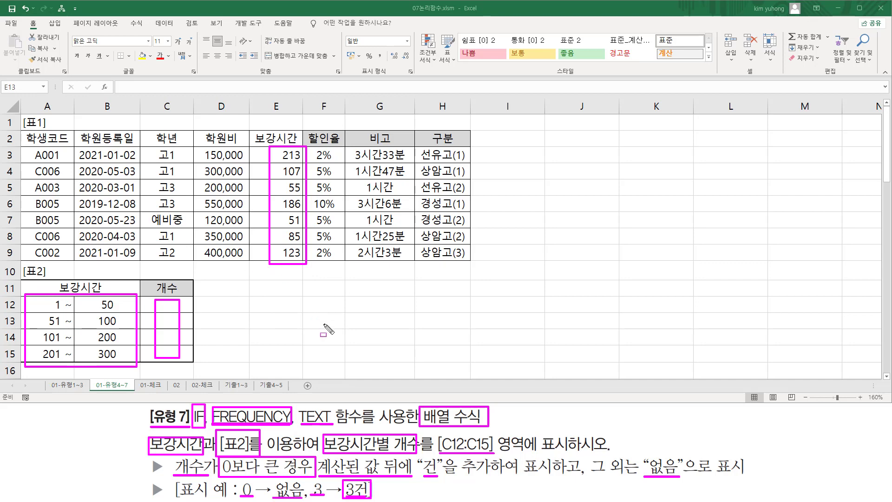
left_click_drag(424, 429, 479, 429)
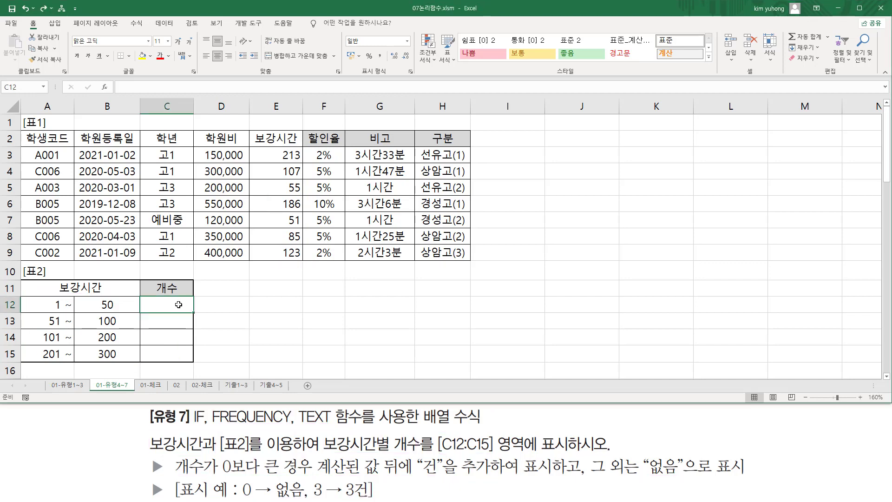
Enter the array formula =FREQUENCY(E3:E9,B12:B15) across C12:C15.
left_click_drag(165, 303, 171, 355)
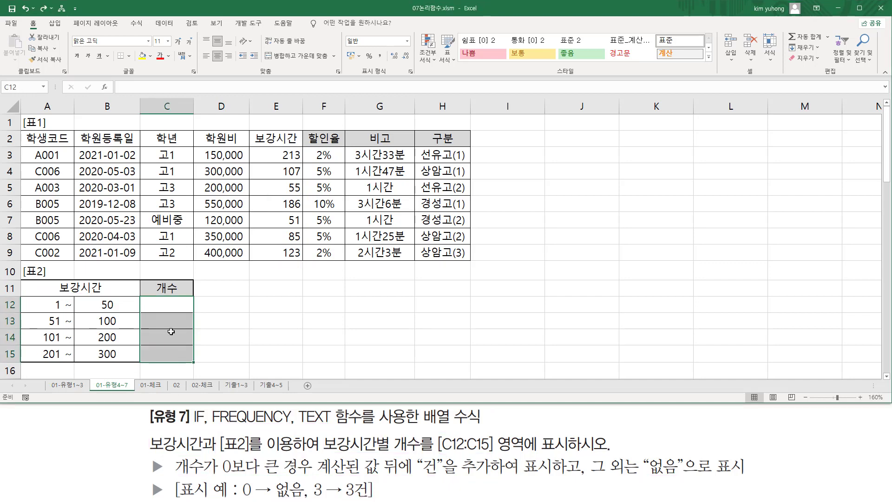
mouse_move(154, 303)
left_mouse_down()
mouse_move(182, 361)
mouse_move(152, 298)
left_mouse_up()
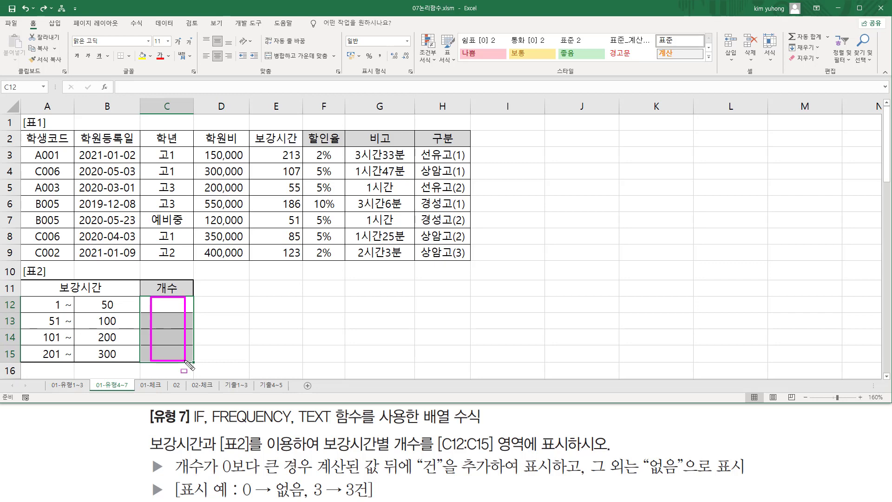
key("Escape")
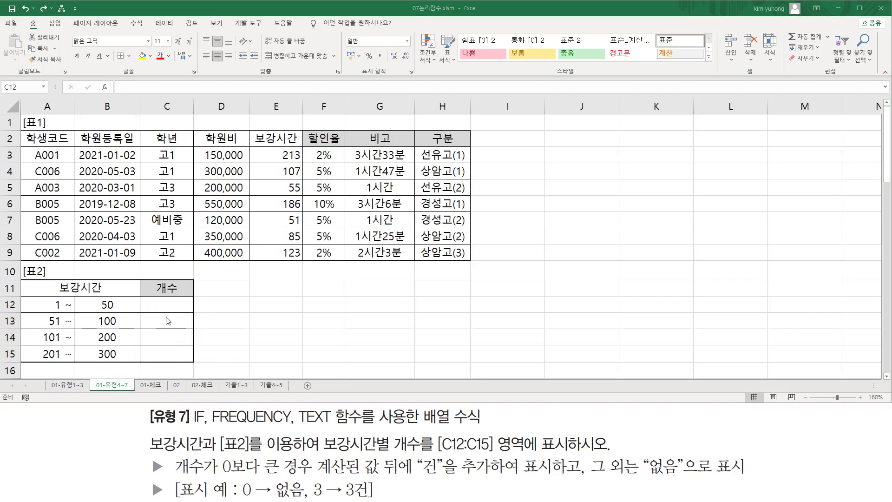
left_click(178, 306)
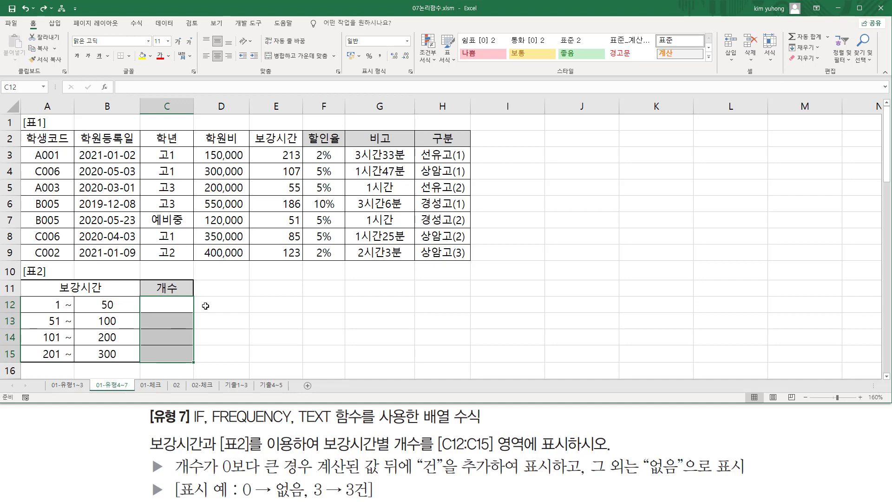
type("=")
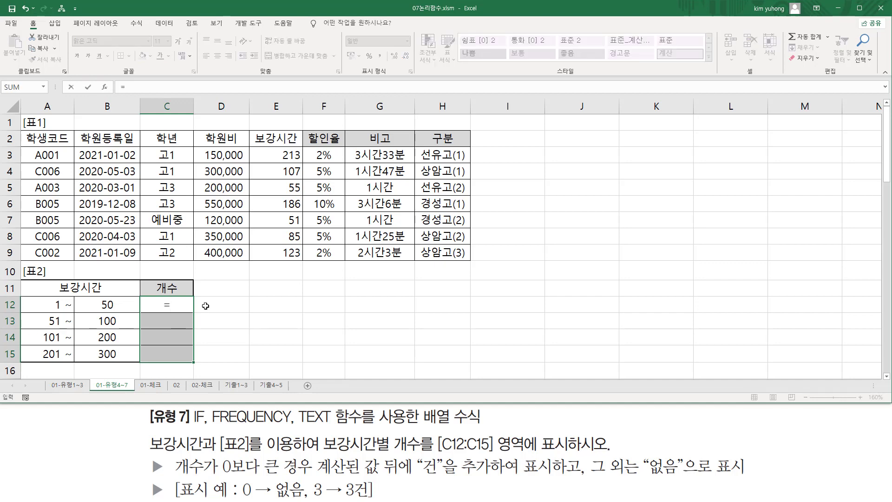
type("FREQUENCY(")
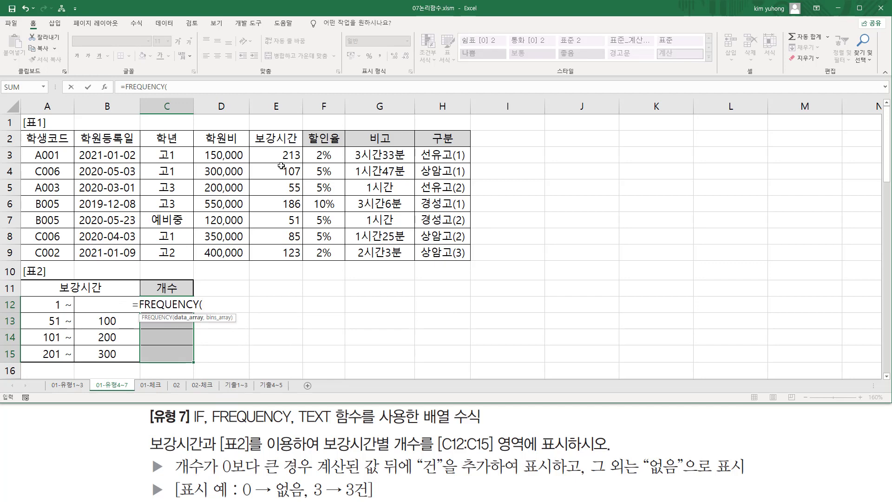
left_click_drag(284, 155, 292, 253)
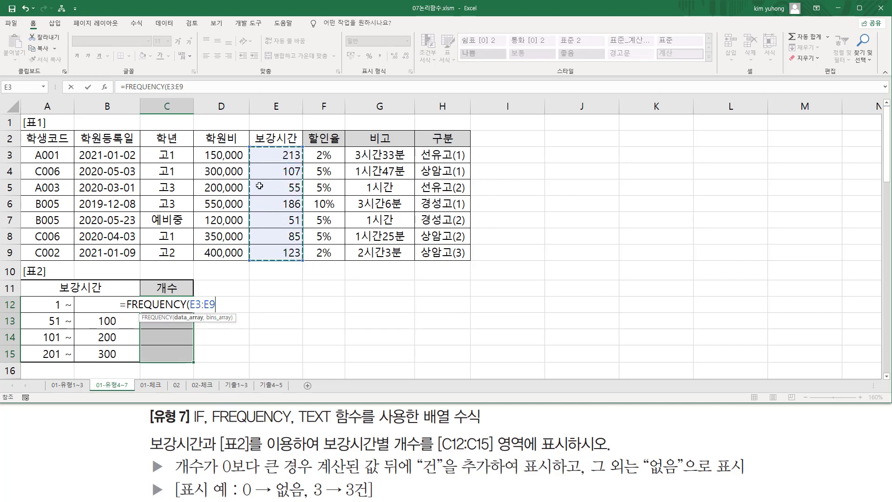
type(",")
left_click_drag(107, 354, 109, 314)
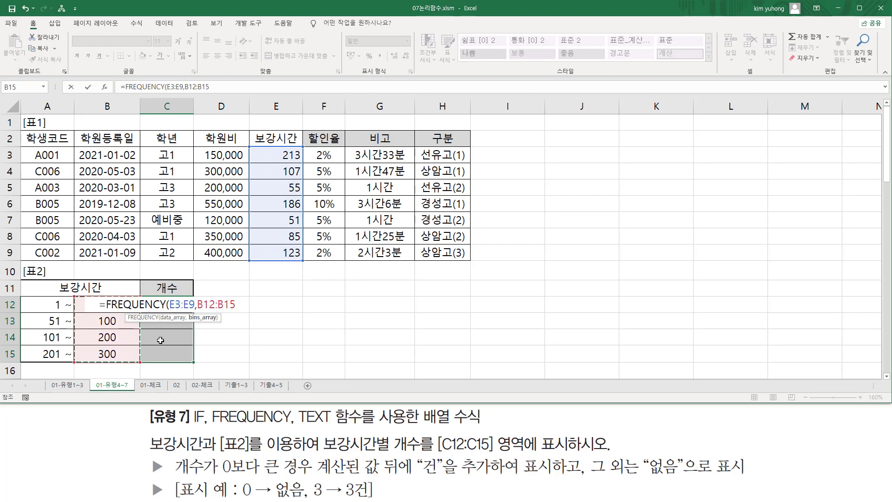
type(")")
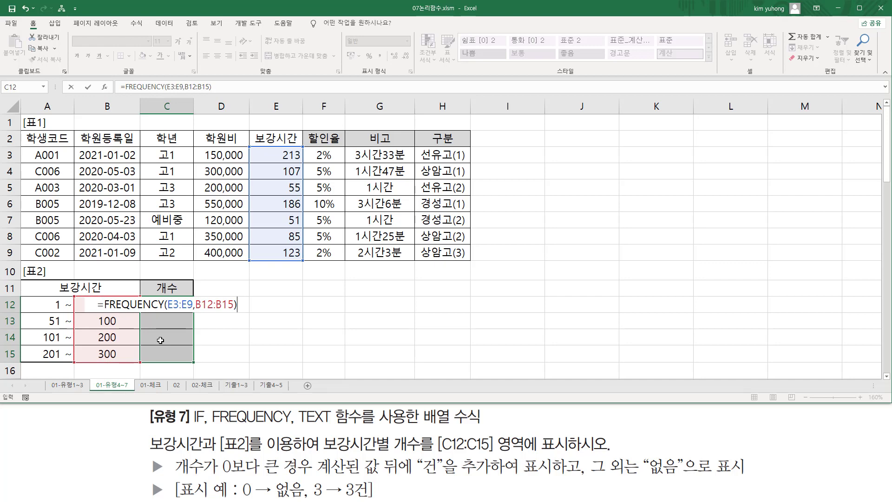
key("ctrl+shift+Return")
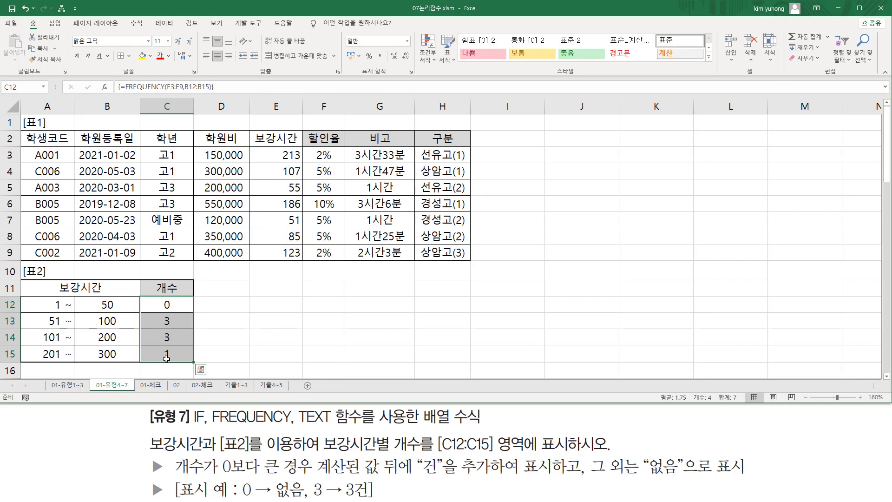
Check the counts in C12:C15 against the 보강시간 values in E3:E9 for each range in [표2].
mouse_move(47, 310)
left_mouse_down()
mouse_move(114, 313)
mouse_move(122, 298)
left_mouse_up()
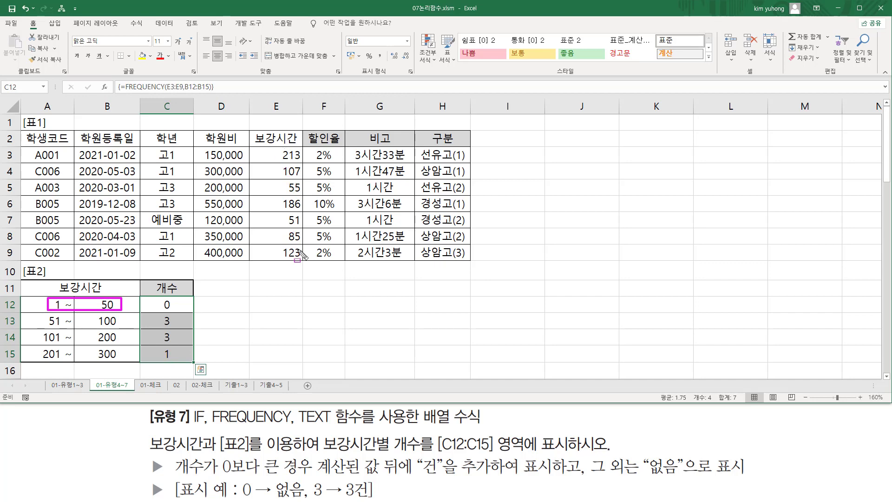
left_click_drag(286, 225, 303, 226)
left_click_drag(287, 194, 298, 194)
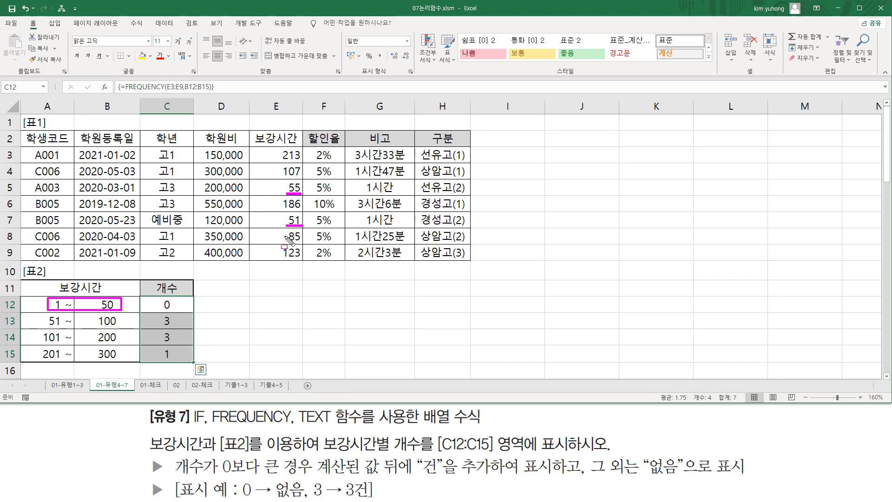
left_click_drag(157, 308, 174, 308)
left_click_drag(40, 325, 123, 326)
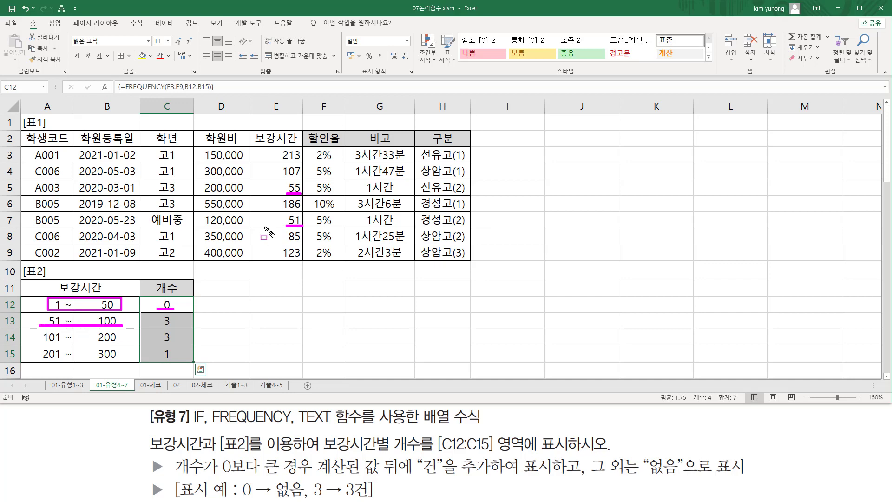
left_click_drag(284, 211, 306, 228)
mouse_move(303, 194)
left_mouse_down()
mouse_move(287, 187)
mouse_move(293, 180)
mouse_move(305, 191)
left_mouse_up()
mouse_move(284, 232)
left_mouse_down()
mouse_move(283, 245)
mouse_move(304, 243)
mouse_move(303, 232)
left_mouse_up()
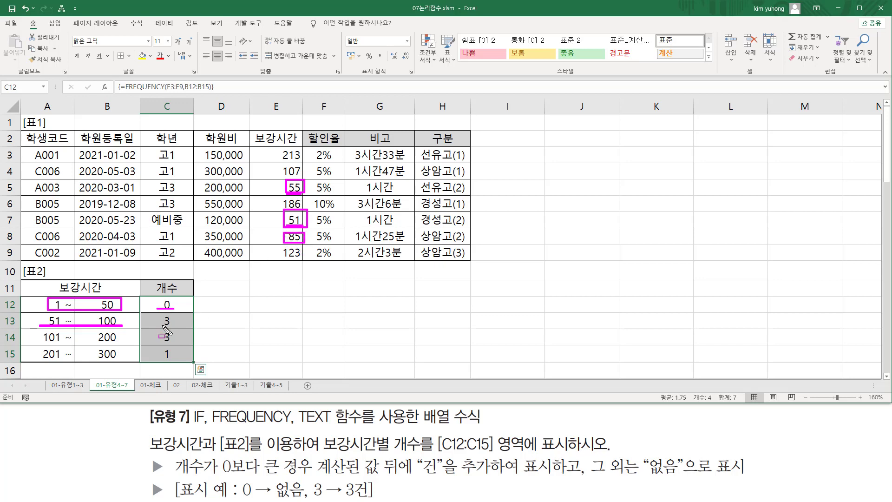
left_click_drag(161, 325, 183, 325)
mouse_move(41, 348)
left_mouse_down()
mouse_move(77, 361)
mouse_move(125, 348)
left_mouse_up()
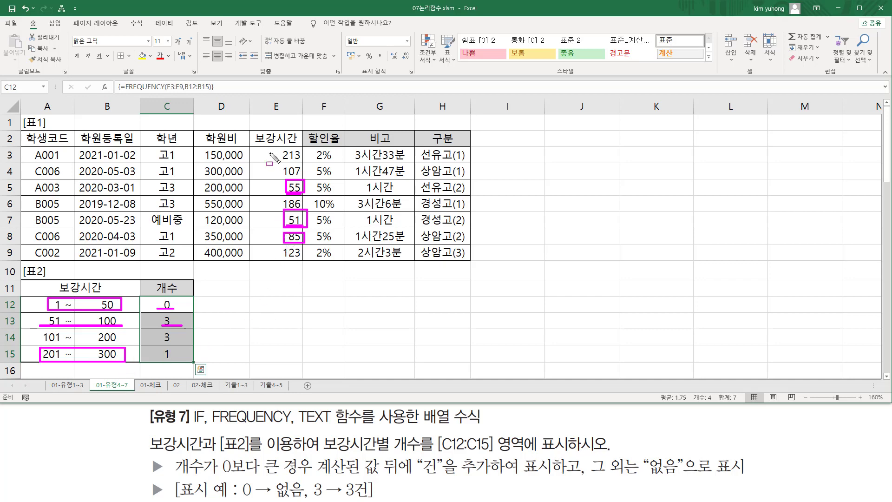
left_click_drag(270, 153, 285, 153)
mouse_move(161, 347)
left_mouse_down()
mouse_move(163, 361)
mouse_move(176, 361)
left_mouse_up()
left_click_drag(47, 341, 124, 344)
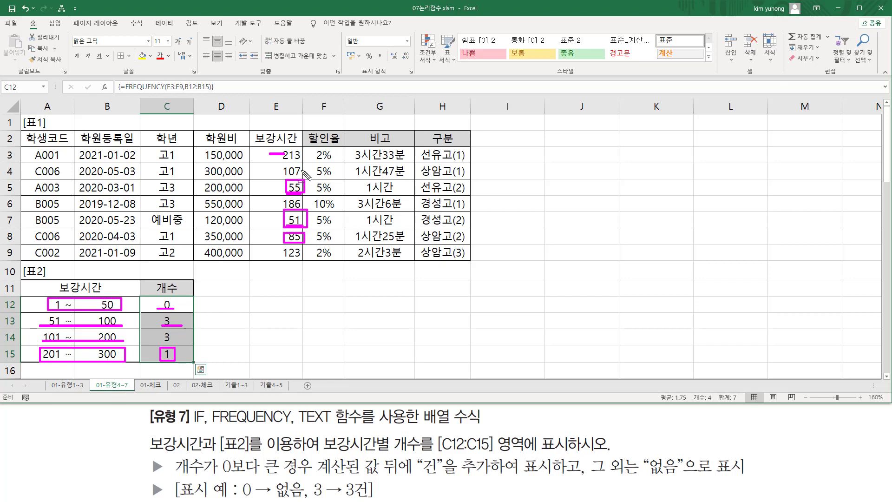
left_click_drag(301, 170, 316, 170)
left_click_drag(301, 202, 312, 202)
left_click_drag(301, 251, 313, 251)
left_click_drag(159, 341, 173, 341)
key("Escape")
Copy FREQUENCY(E3:E9,B12:B15) from the formula in C12 without its equals sign, leaving the cell's formula as it is.
left_click_drag(174, 305, 174, 339)
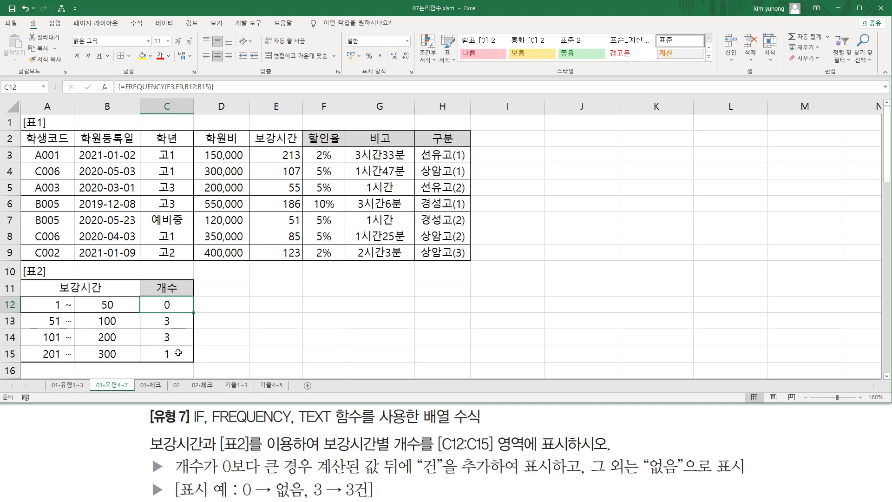
key("F2")
left_click_drag(245, 305, 109, 307)
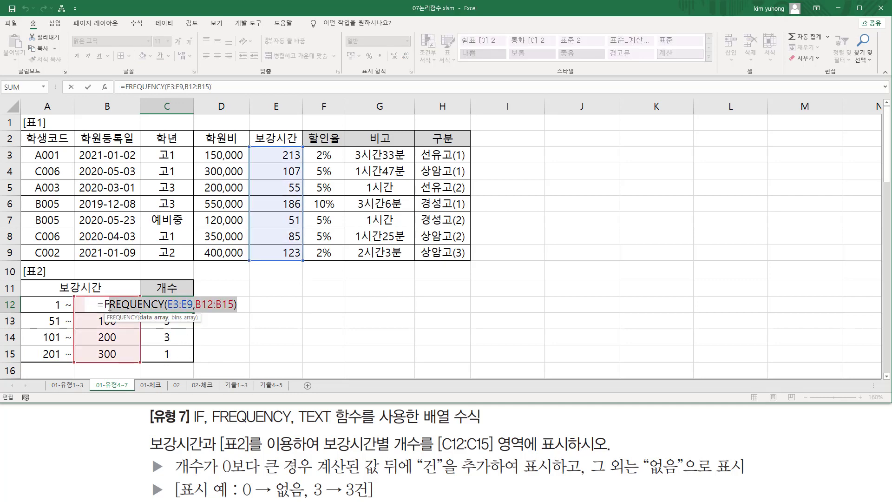
key("ctrl+c")
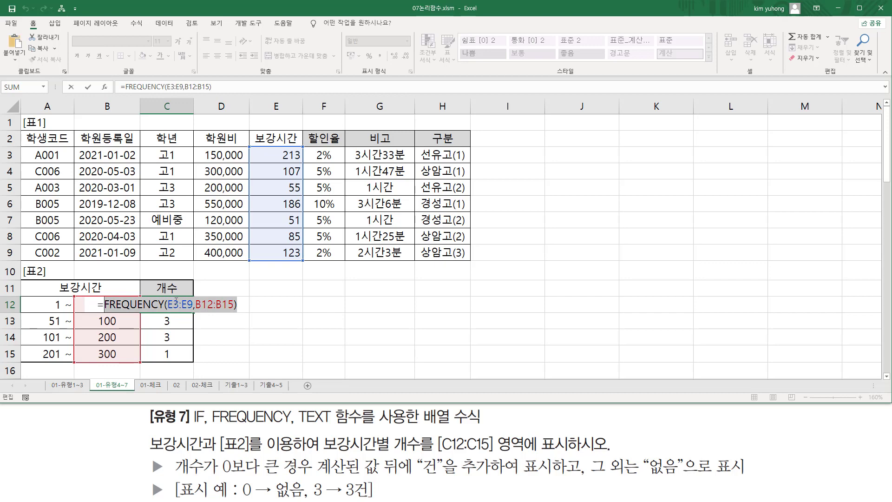
key("Escape")
Start a new formula across C12:C15 with an IF that tests whether FREQUENCY(E3:E9,B12:B15) is greater than 0.
left_click_drag(176, 302, 178, 347)
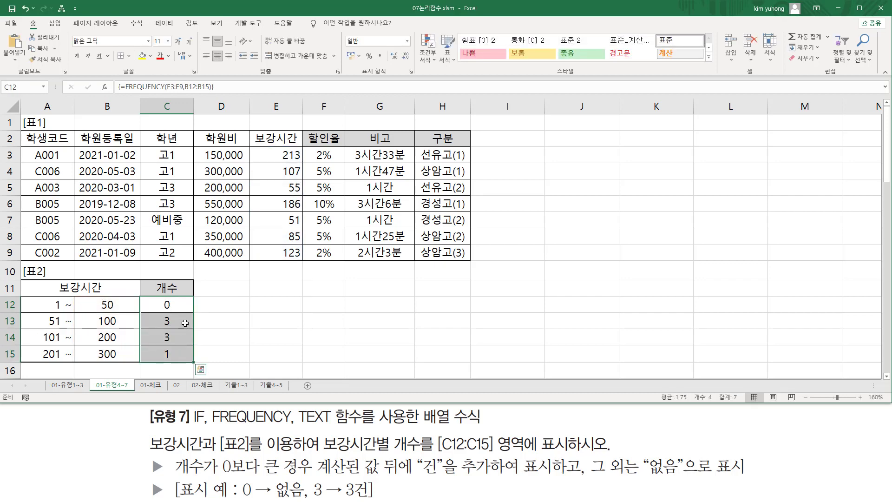
left_click_drag(171, 301, 171, 354)
type("=")
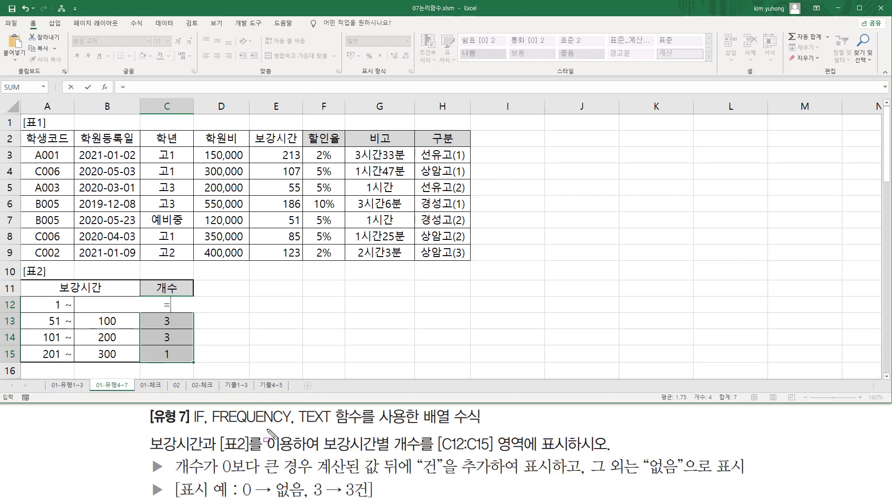
left_click_drag(278, 498, 373, 498)
mouse_move(172, 454)
left_mouse_down()
mouse_move(266, 478)
mouse_move(309, 478)
left_mouse_up()
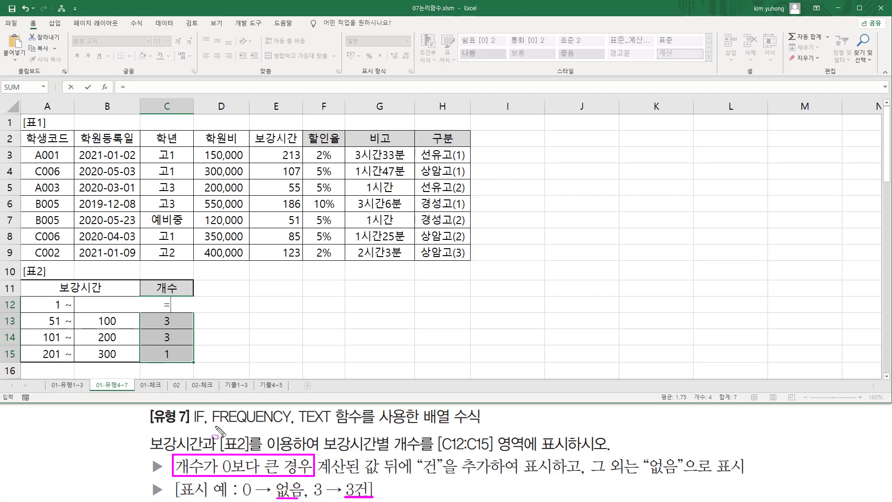
key("Escape")
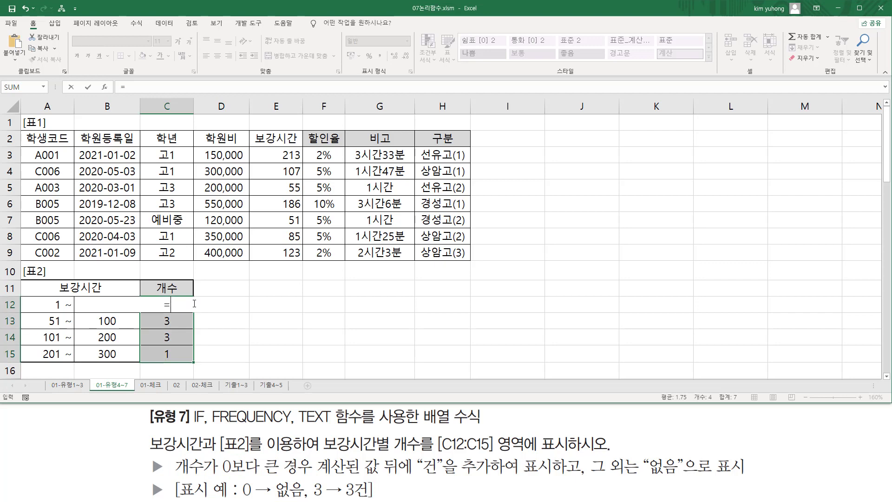
type("IF(")
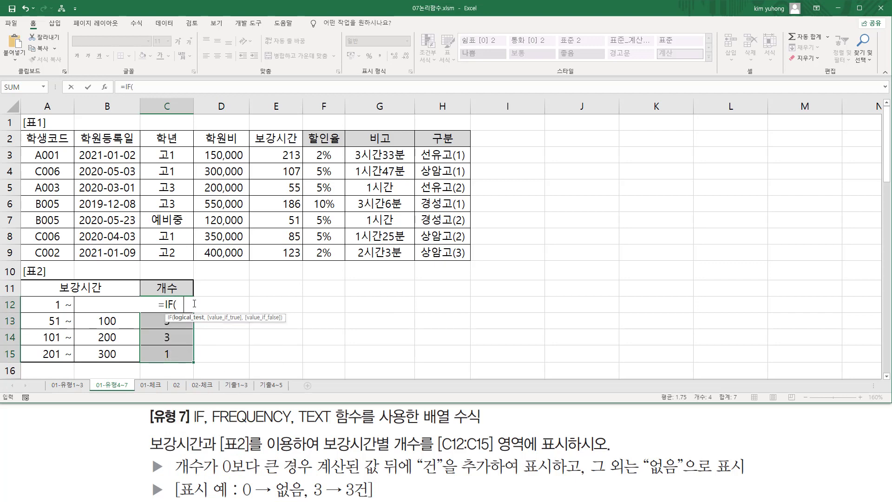
key("ctrl+v")
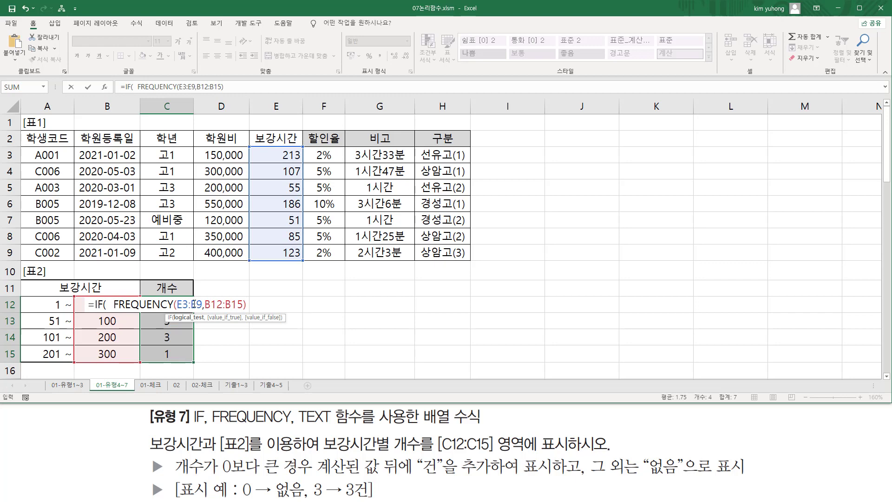
type(">0")
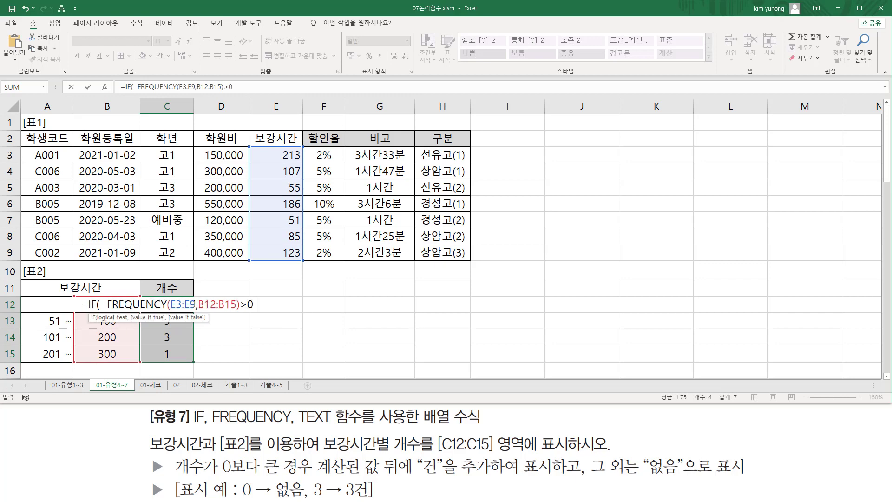
type(" ,")
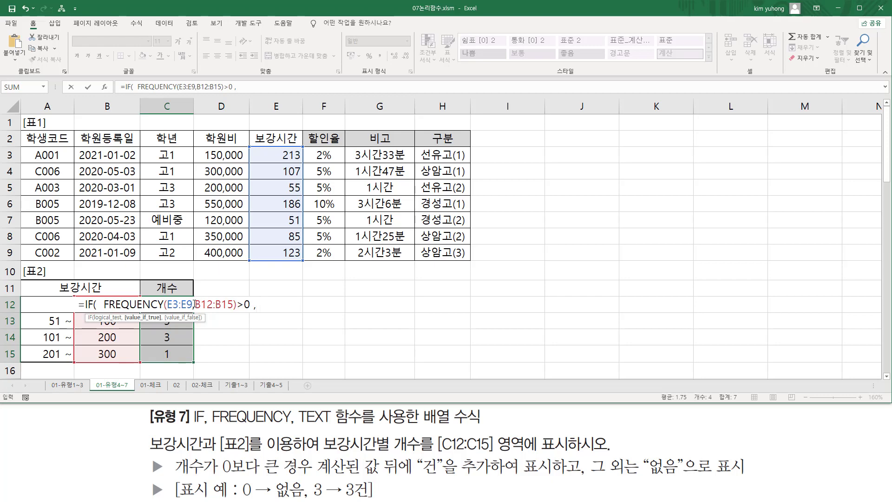
Complete the IF with FREQUENCY(E3:E9,B12:B15) as the true value and "없음" as the false value, and enter it as an array formula.
type("FREQUENCY(E3:E9,B12:B15)")
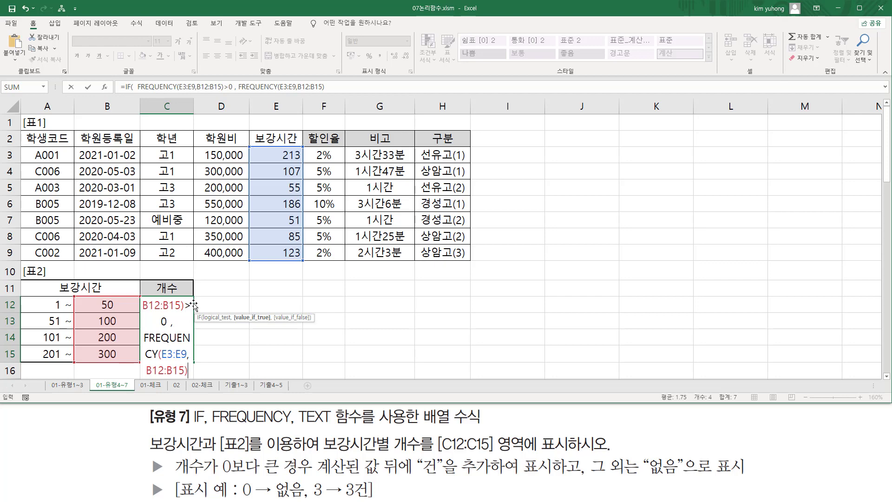
type(",")
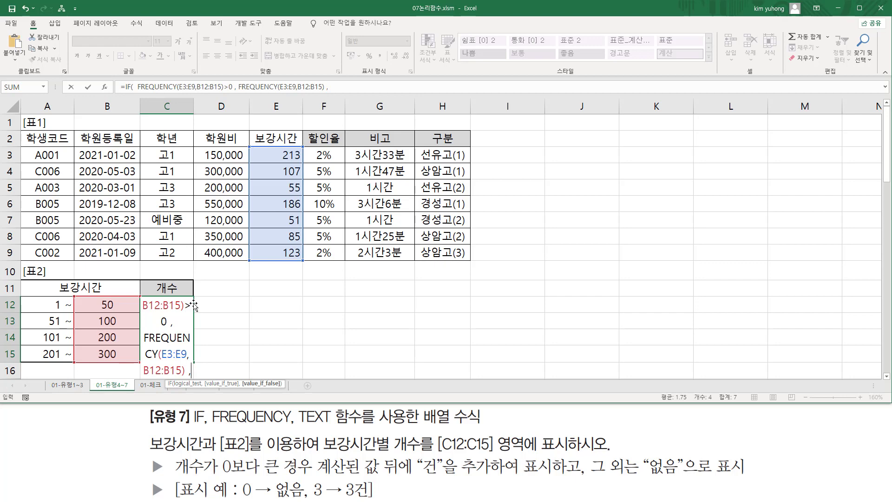
type(" \"")
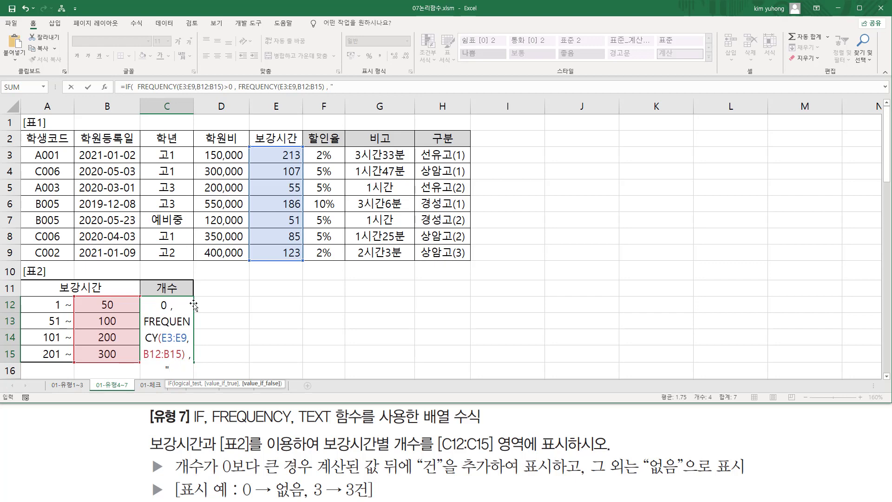
type("업")
type("음\"")
type(" )")
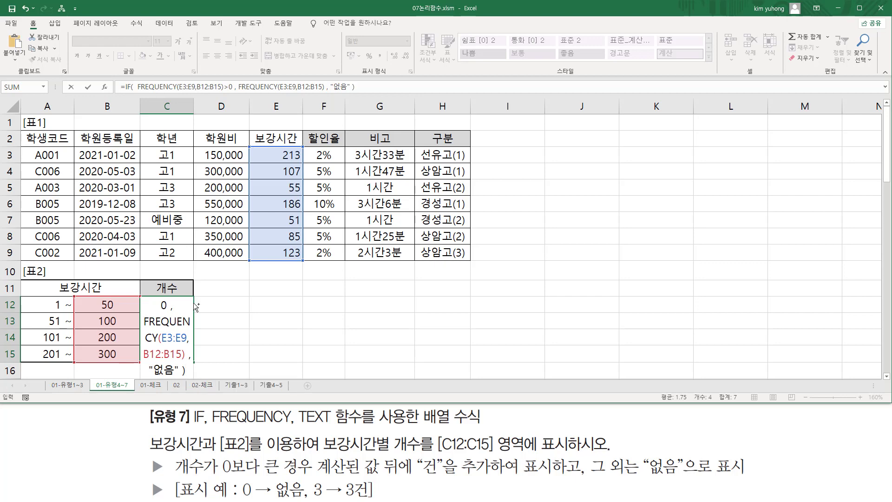
key("ctrl+shift+Return")
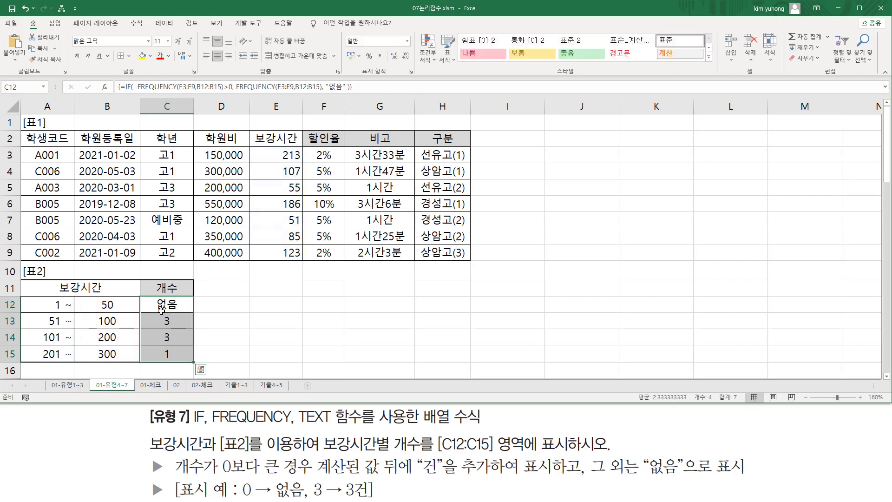
Compare the results in C12:C15 with the display example and the TEXT function requirement in the 유형 7 task.
key("ctrl+2")
mouse_move(155, 311)
left_mouse_down()
mouse_move(183, 311)
mouse_move(172, 327)
mouse_move(177, 359)
left_mouse_up()
mouse_move(158, 315)
left_mouse_down()
mouse_move(157, 360)
mouse_move(178, 315)
left_mouse_up()
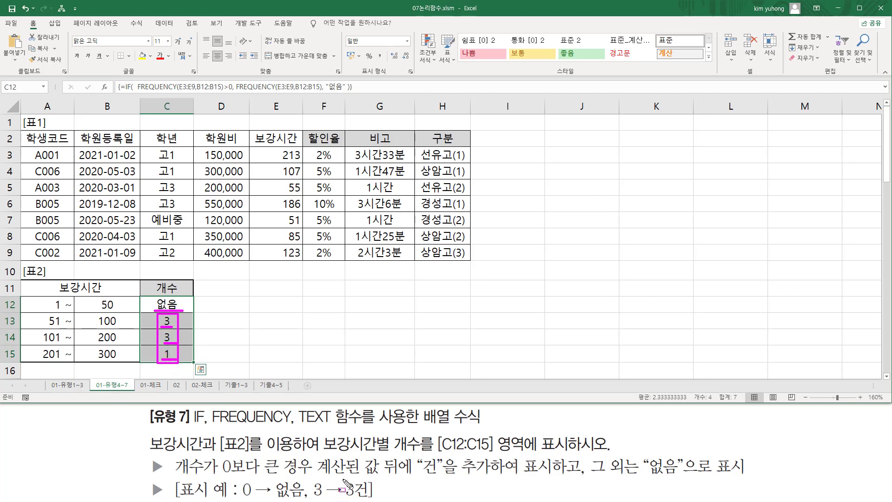
mouse_move(346, 484)
left_mouse_down()
mouse_move(370, 479)
mouse_move(372, 499)
left_mouse_up()
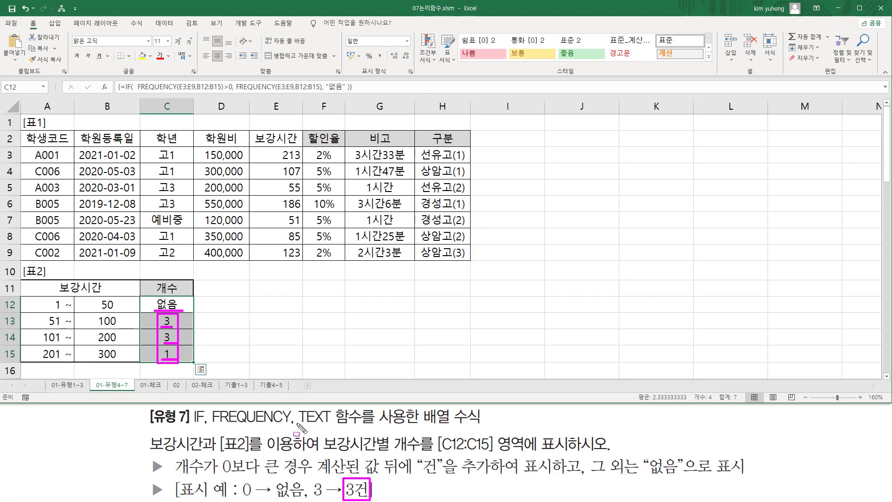
left_click_drag(298, 424, 332, 421)
key("Escape")
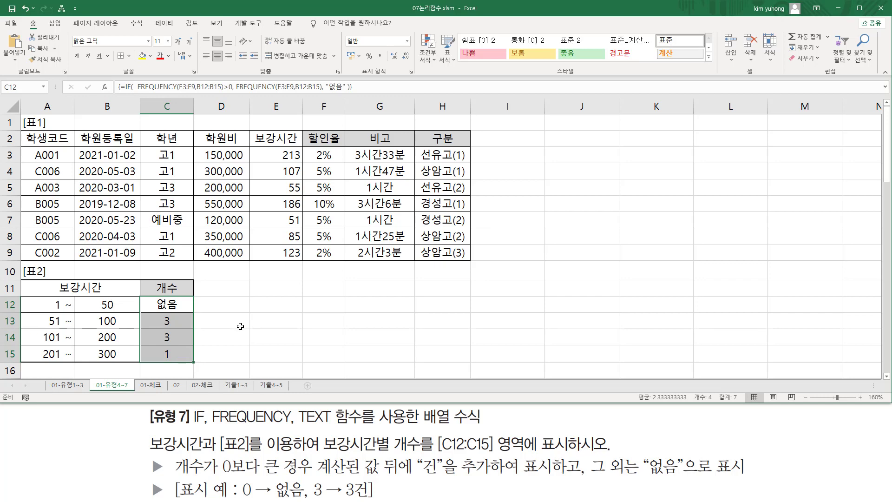
Edit the array formula in C12:C15 to open a TEXT function before the FREQUENCY used as the IF's true value.
key("F2")
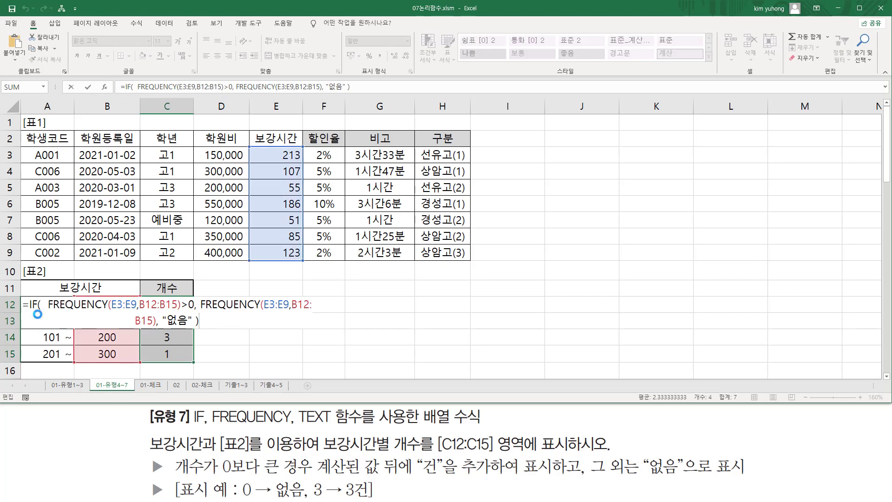
left_click_drag(45, 310, 192, 309)
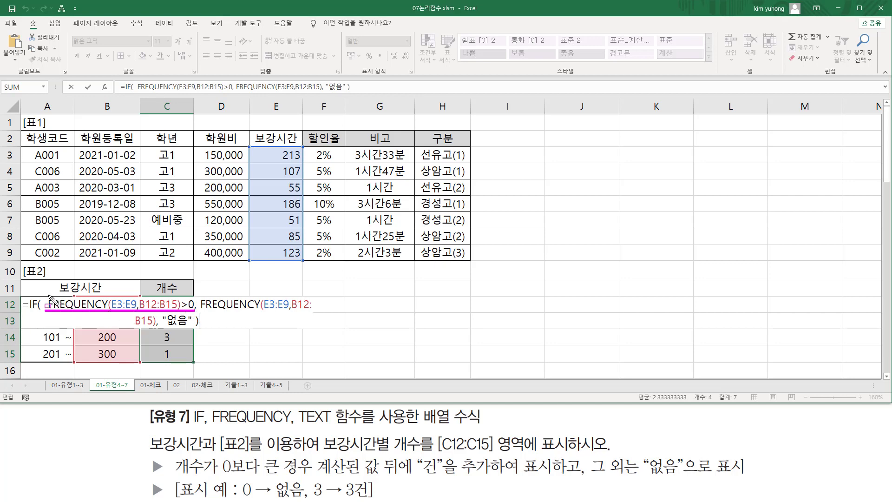
mouse_move(48, 296)
left_mouse_down()
mouse_move(158, 320)
mouse_move(177, 309)
left_mouse_up()
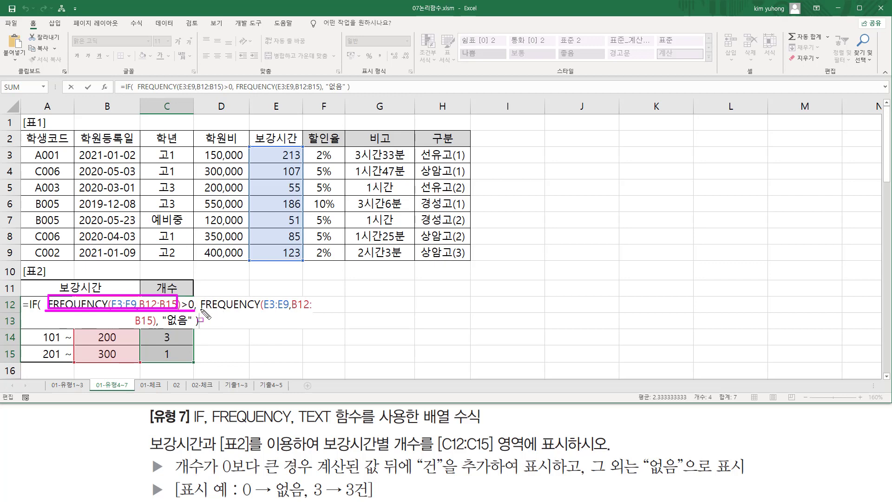
left_click_drag(201, 309, 311, 308)
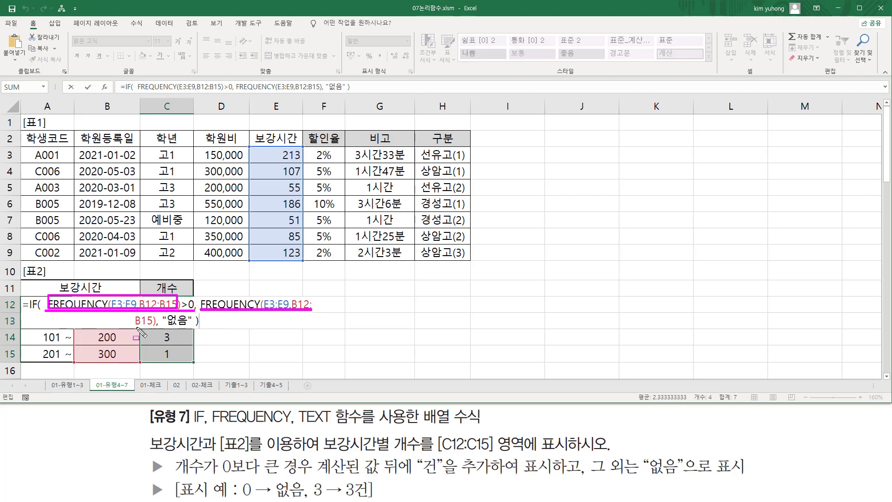
left_click_drag(134, 327, 157, 328)
left_click_drag(162, 328, 190, 328)
key("Escape")
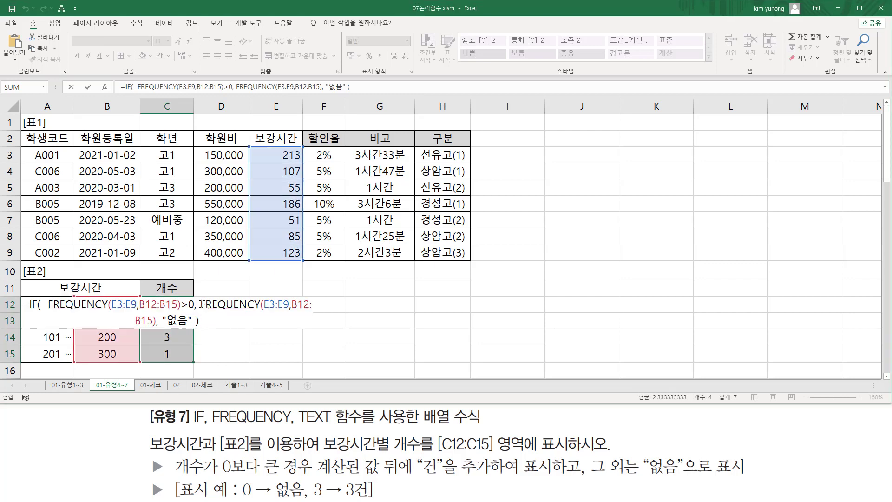
left_click_drag(200, 305, 156, 320)
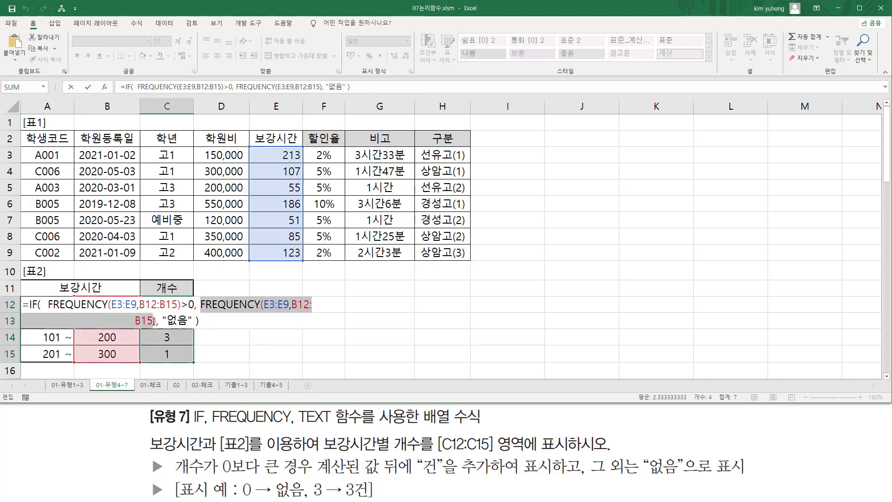
left_click(200, 305)
type("TE")
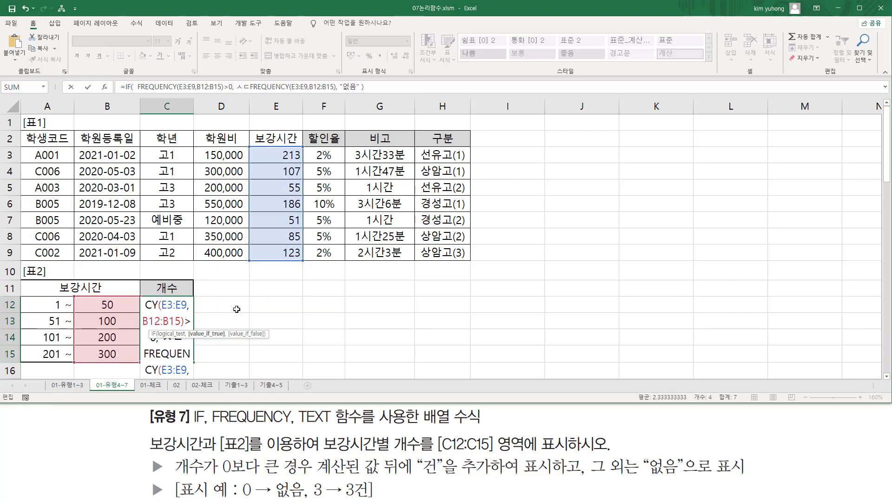
type("S")
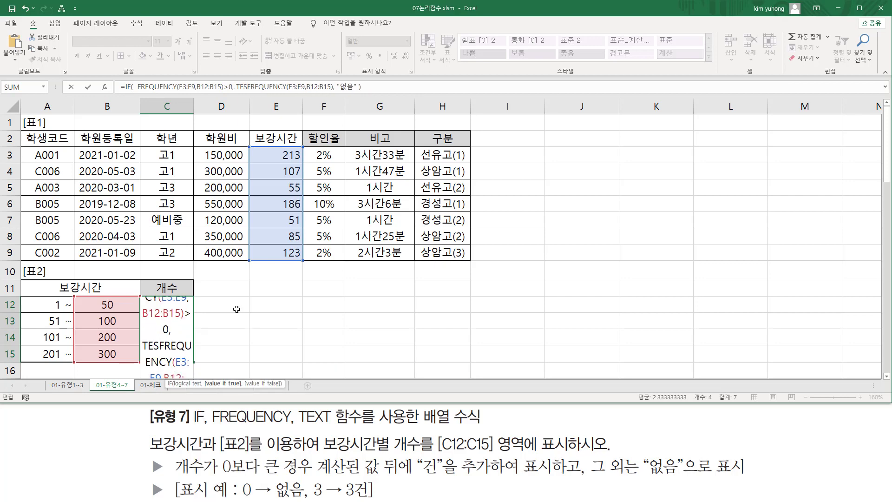
key("BackSpace")
type("XT(")
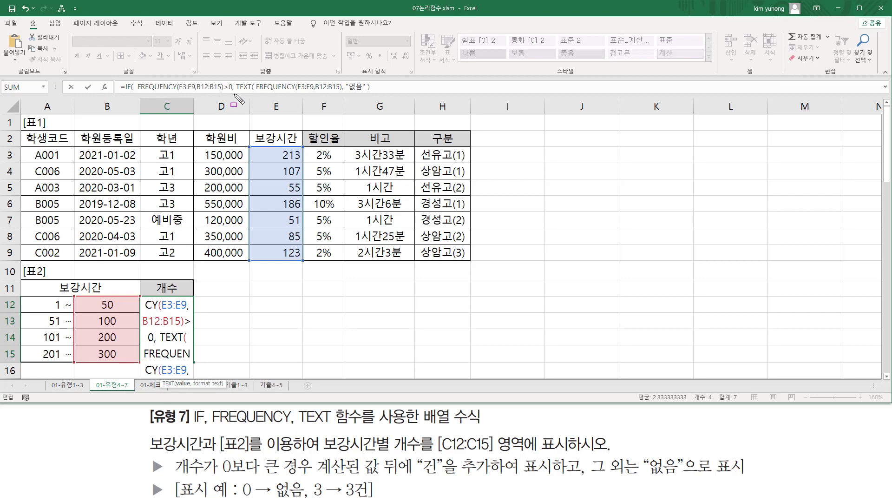
Give the TEXT function the format "0건", close it before the "없음" argument, and re-enter the array formula across C12:C15.
left_click_drag(235, 93, 358, 92)
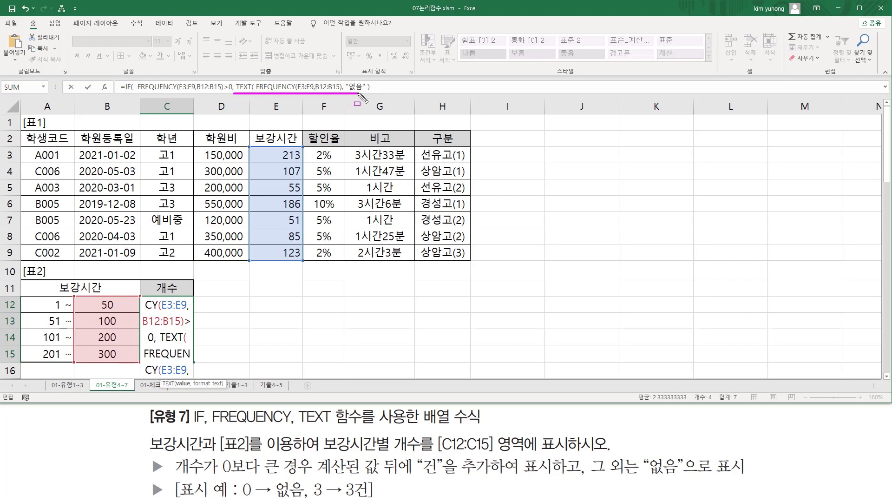
key("Escape")
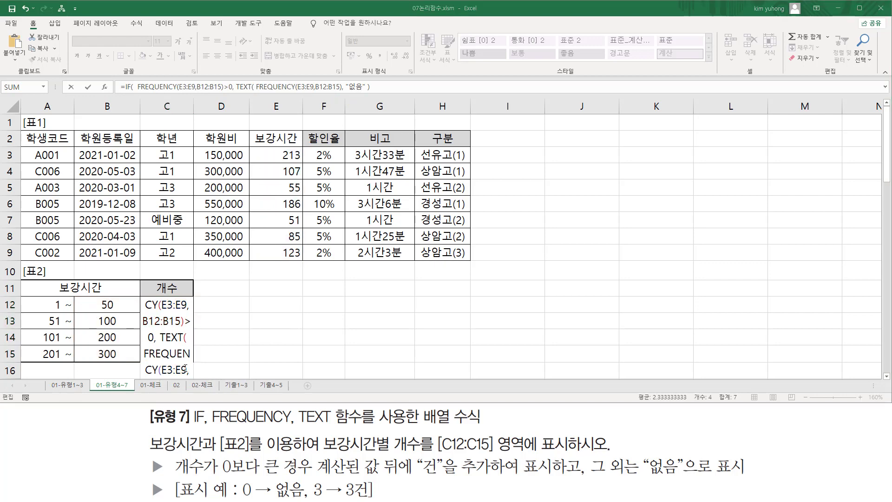
left_click(258, 87)
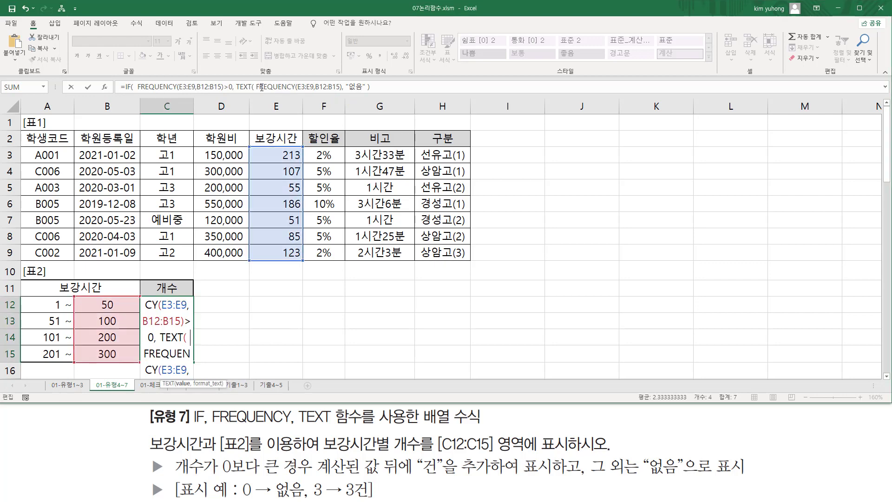
left_click_drag(256, 87, 341, 86)
left_click(343, 87)
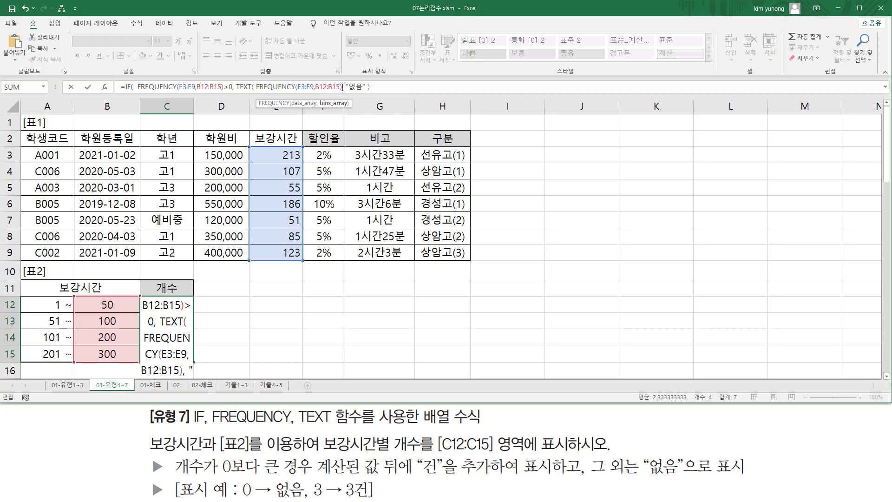
type(",  ")
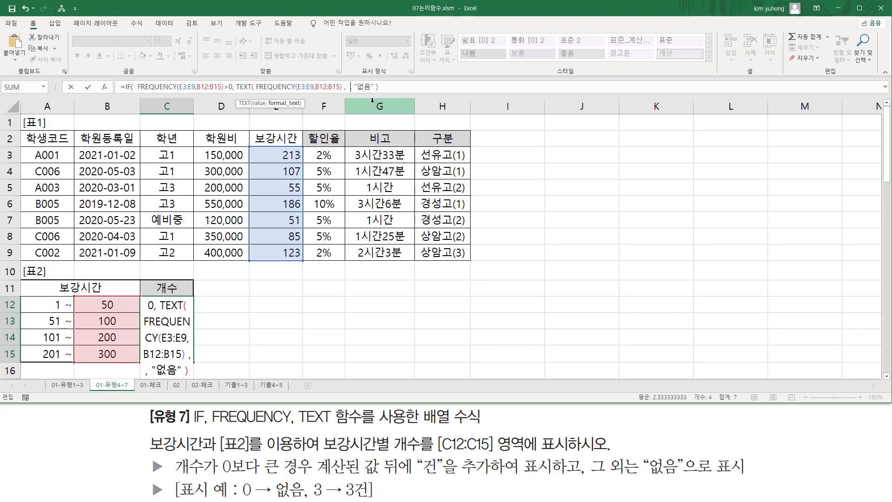
type("\"0")
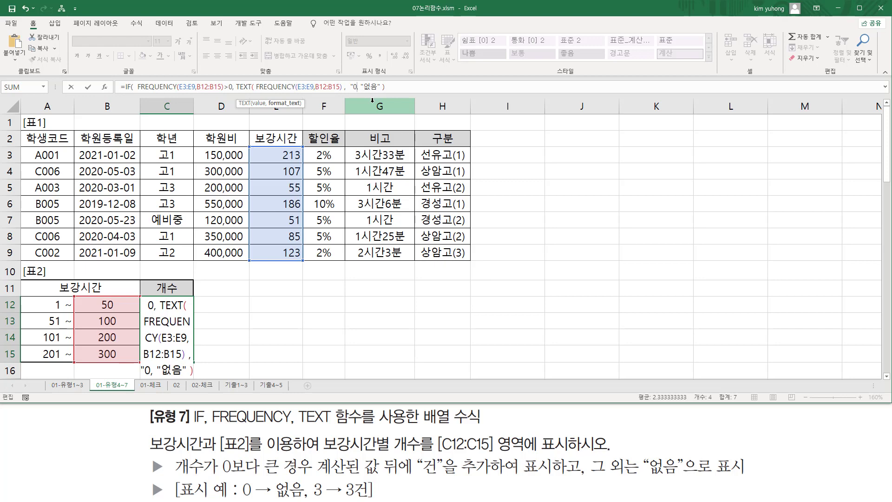
type("건\"")
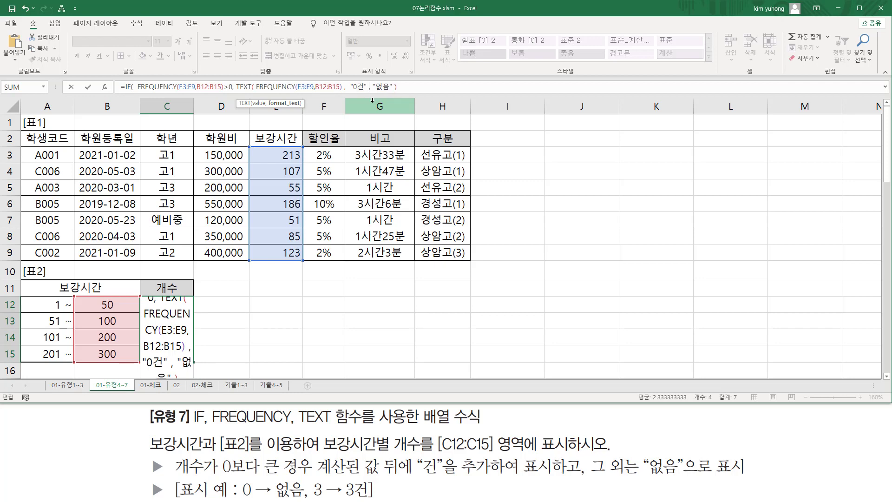
type(" )")
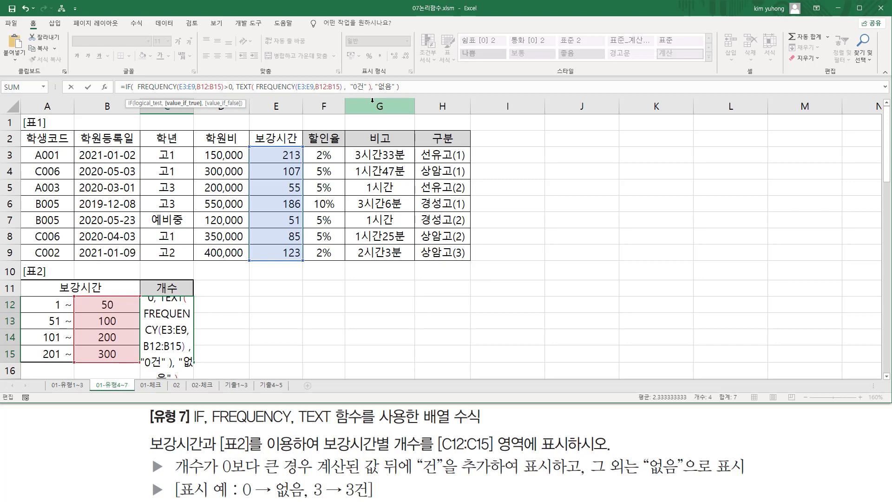
key("ctrl+shift+Return")
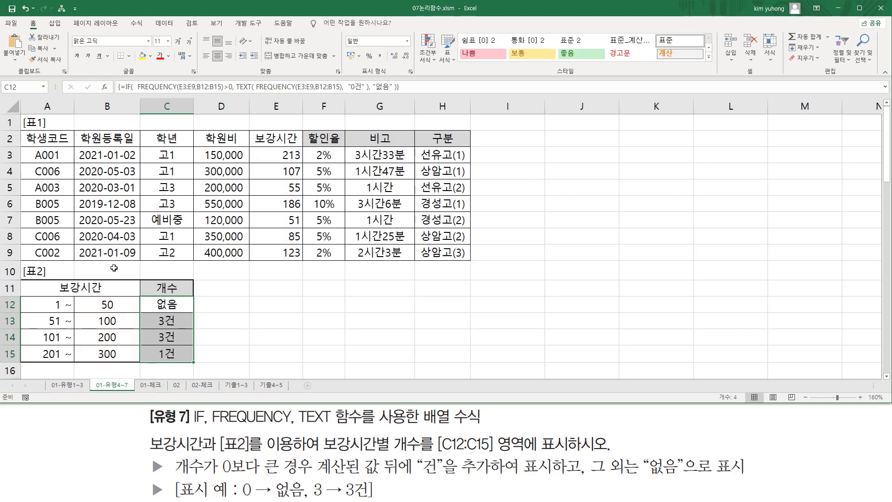
Note the formula in C10 as text: =IF( FREQUENCY(E3:E9,B12:B15)>0, TEXT( FREQUENCY(E3:E9,B12:B15), "0건" ), "없음" ).
left_click(169, 269)
type("'=IF(  FREQUENCY(E3:E9,B12:B15)>0, TEXT( FREQUENCY(E3:E9,B12:B15),  \"0건\" ), \"없음\" )")
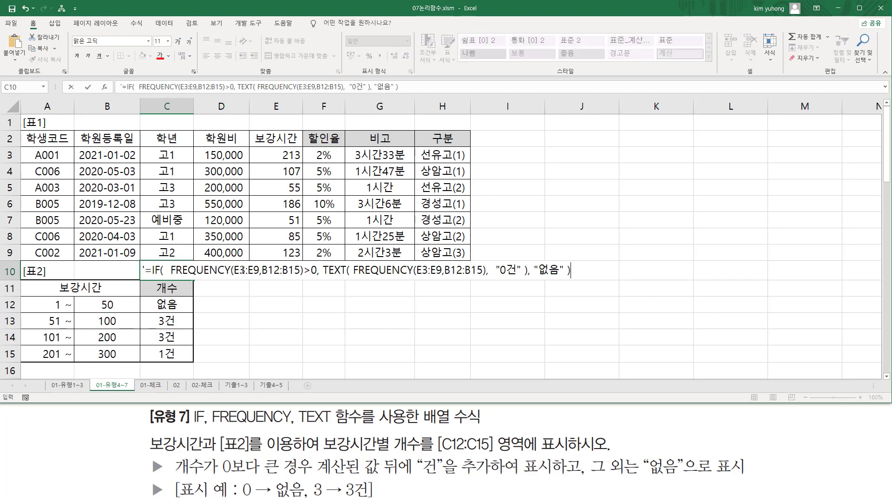
left_click_drag(377, 287, 385, 304)
left_click(394, 349)
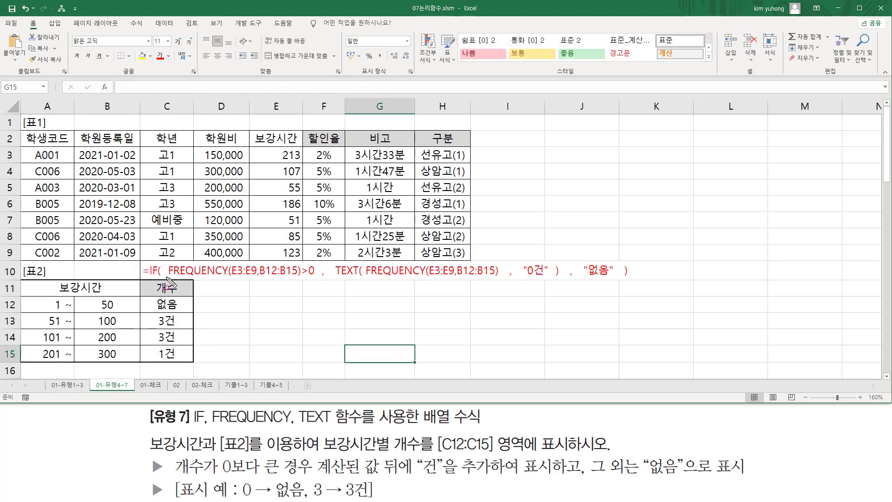
Review the IF condition, the TEXT and FREQUENCY true value and the "없음" false value noted in C10 against the results in C12:C15.
mouse_move(166, 278)
left_mouse_down()
mouse_move(311, 279)
mouse_move(317, 267)
left_mouse_up()
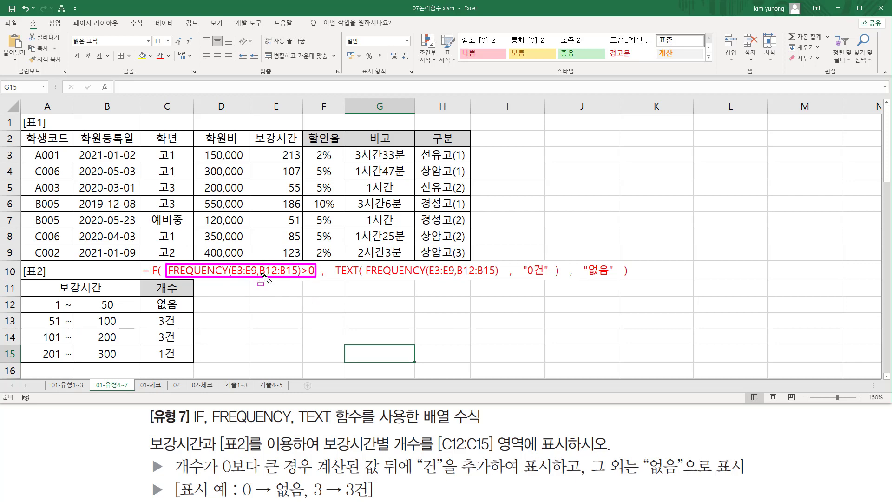
left_click_drag(365, 276, 497, 277)
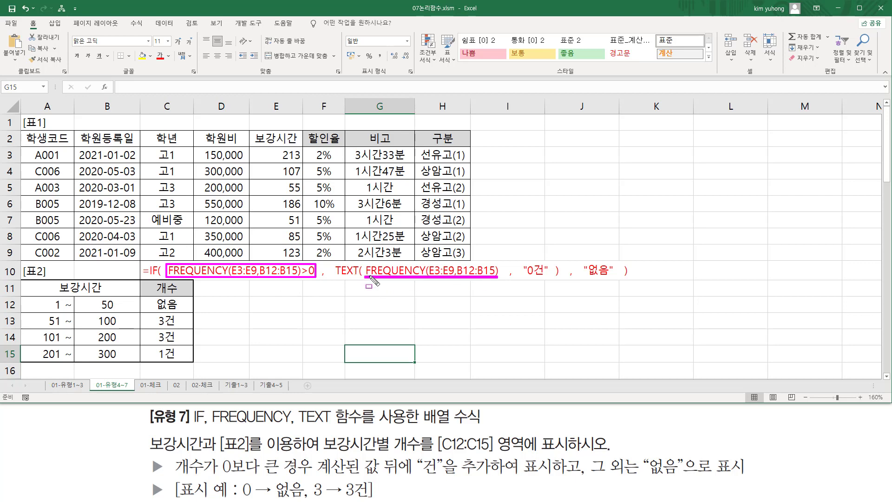
left_click_drag(363, 260, 547, 278)
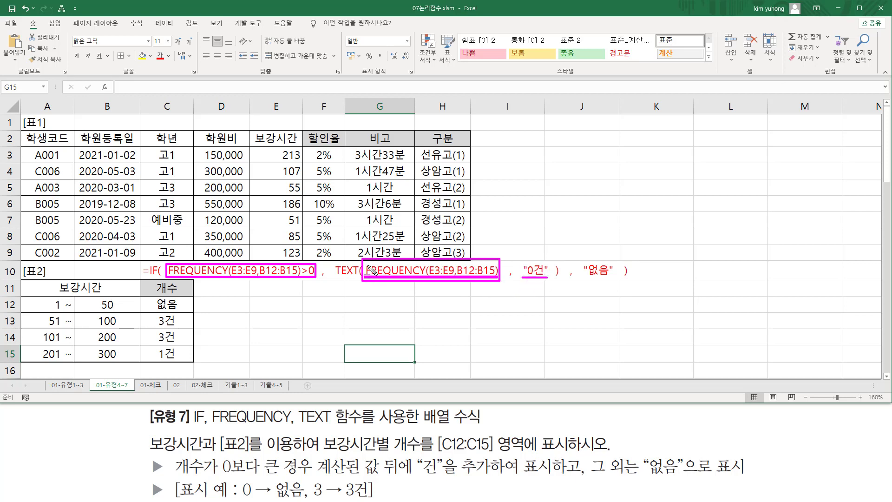
left_click_drag(357, 247, 361, 315)
left_click_drag(556, 254, 557, 306)
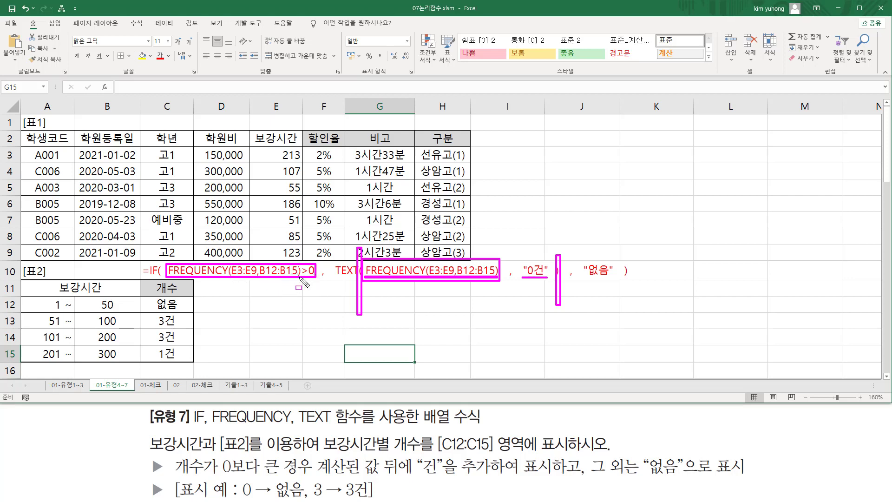
left_click_drag(587, 277, 613, 278)
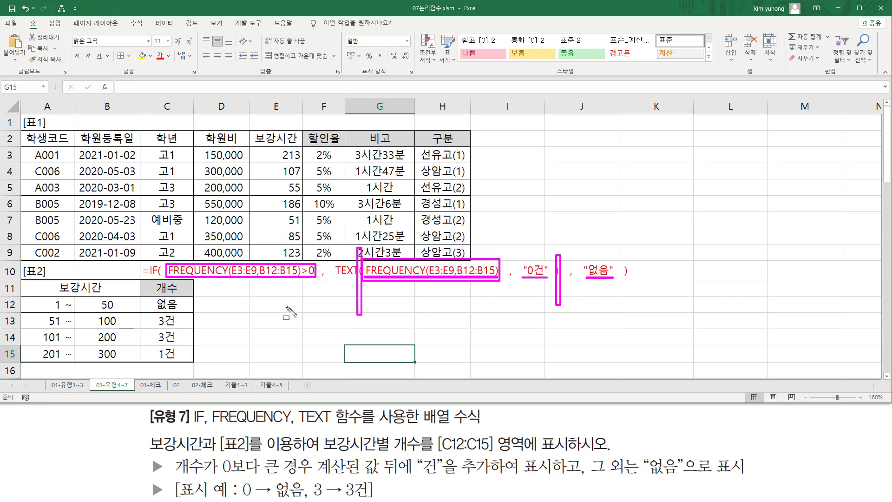
key("Escape")
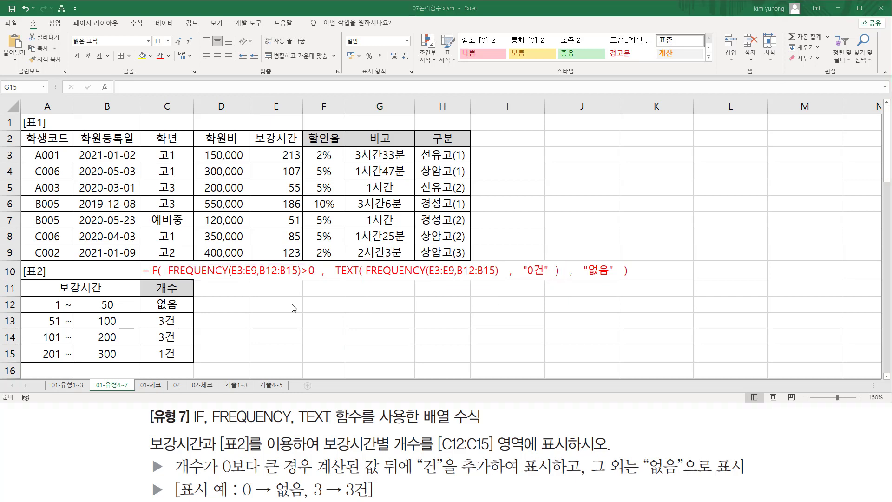
left_click(283, 305)
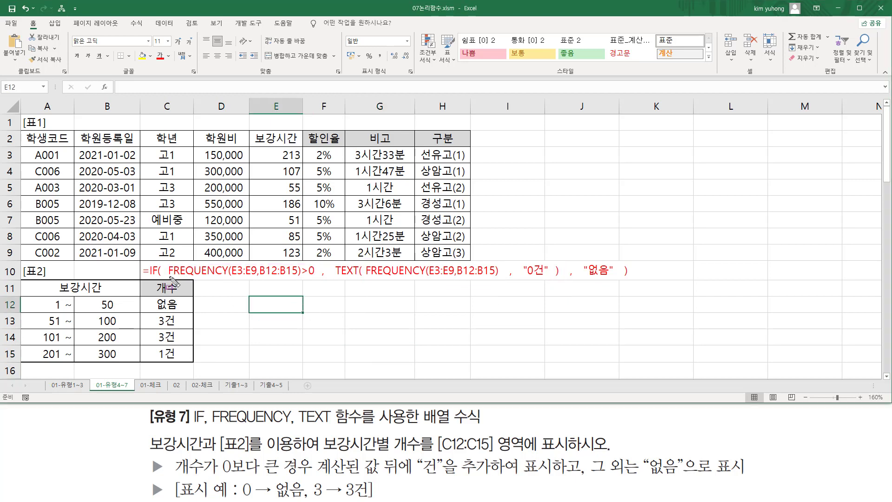
left_click_drag(167, 277, 297, 278)
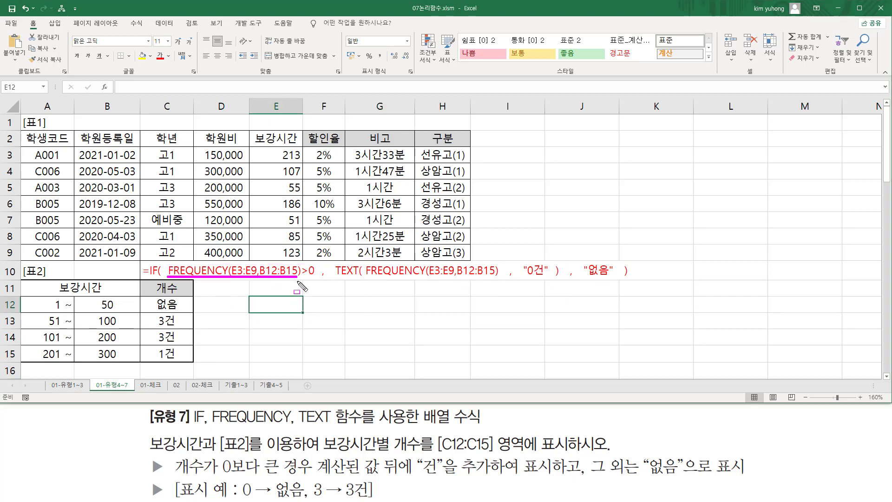
key("Escape")
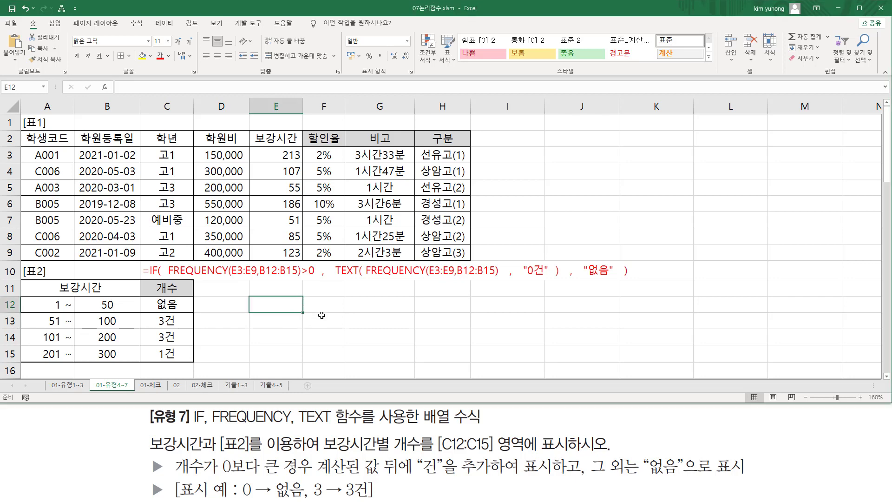
key("ctrl+shift+d")
mouse_move(149, 297)
left_mouse_down()
mouse_move(188, 371)
mouse_move(187, 362)
left_mouse_up()
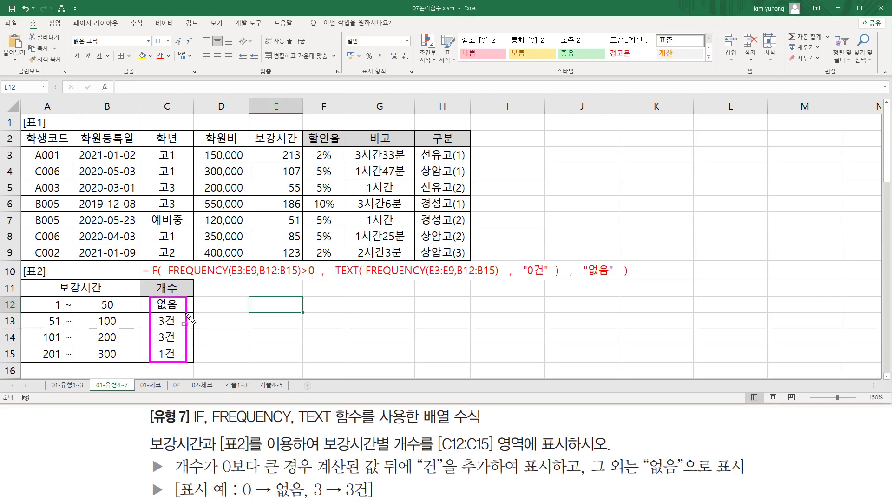